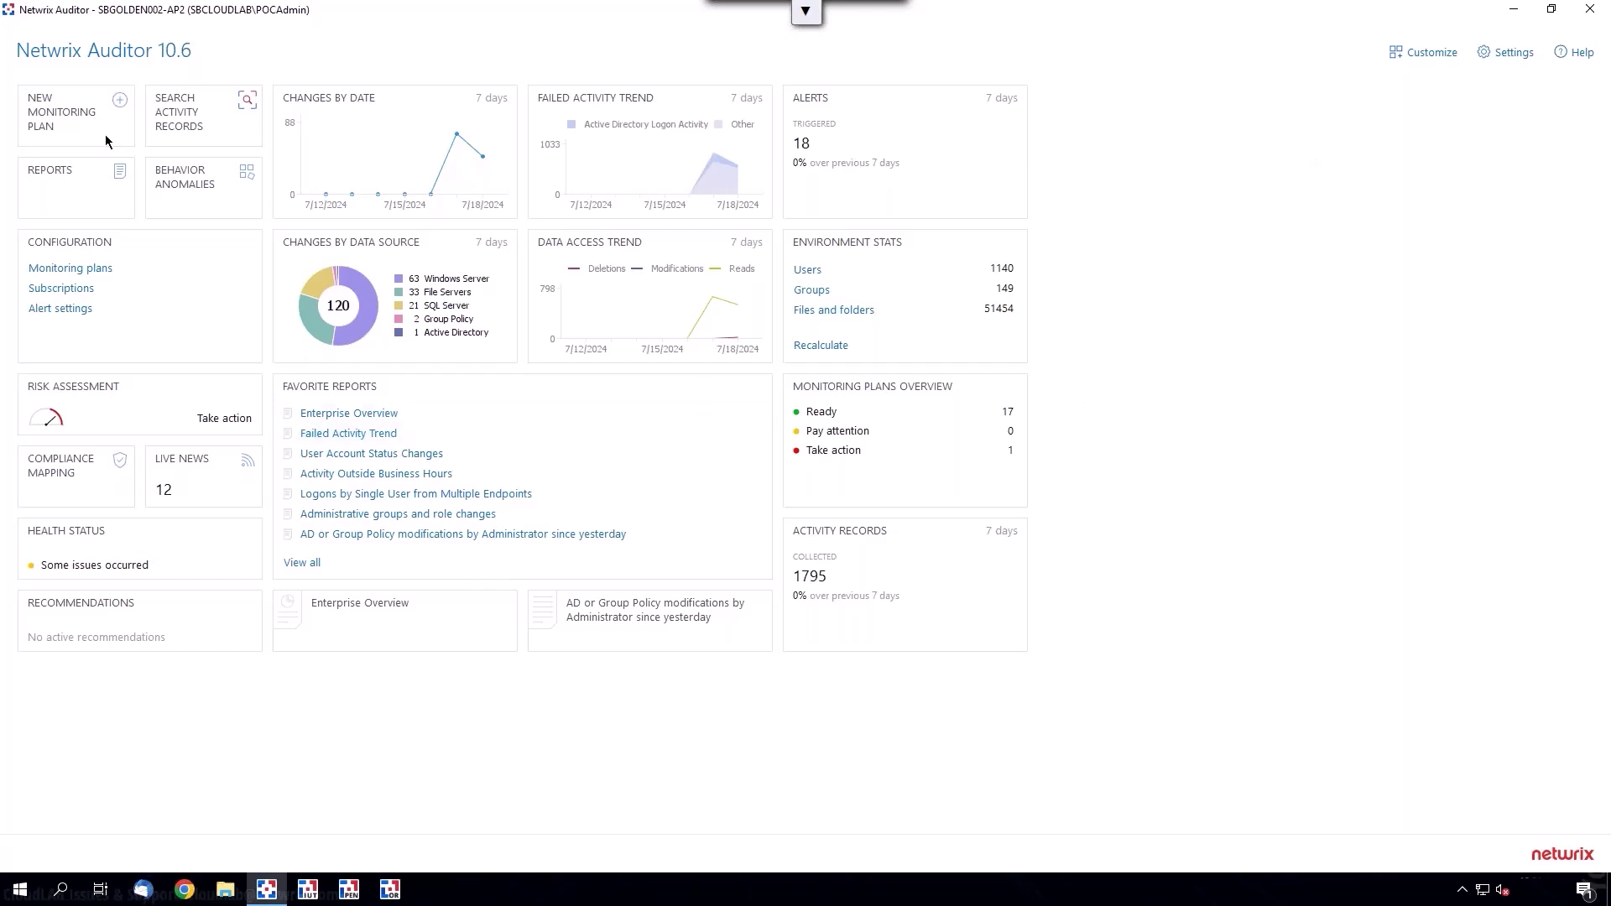
Step: Open the Administrative Group Members report from the predefined Active Directory State-in-Time reports
left_click(111, 196)
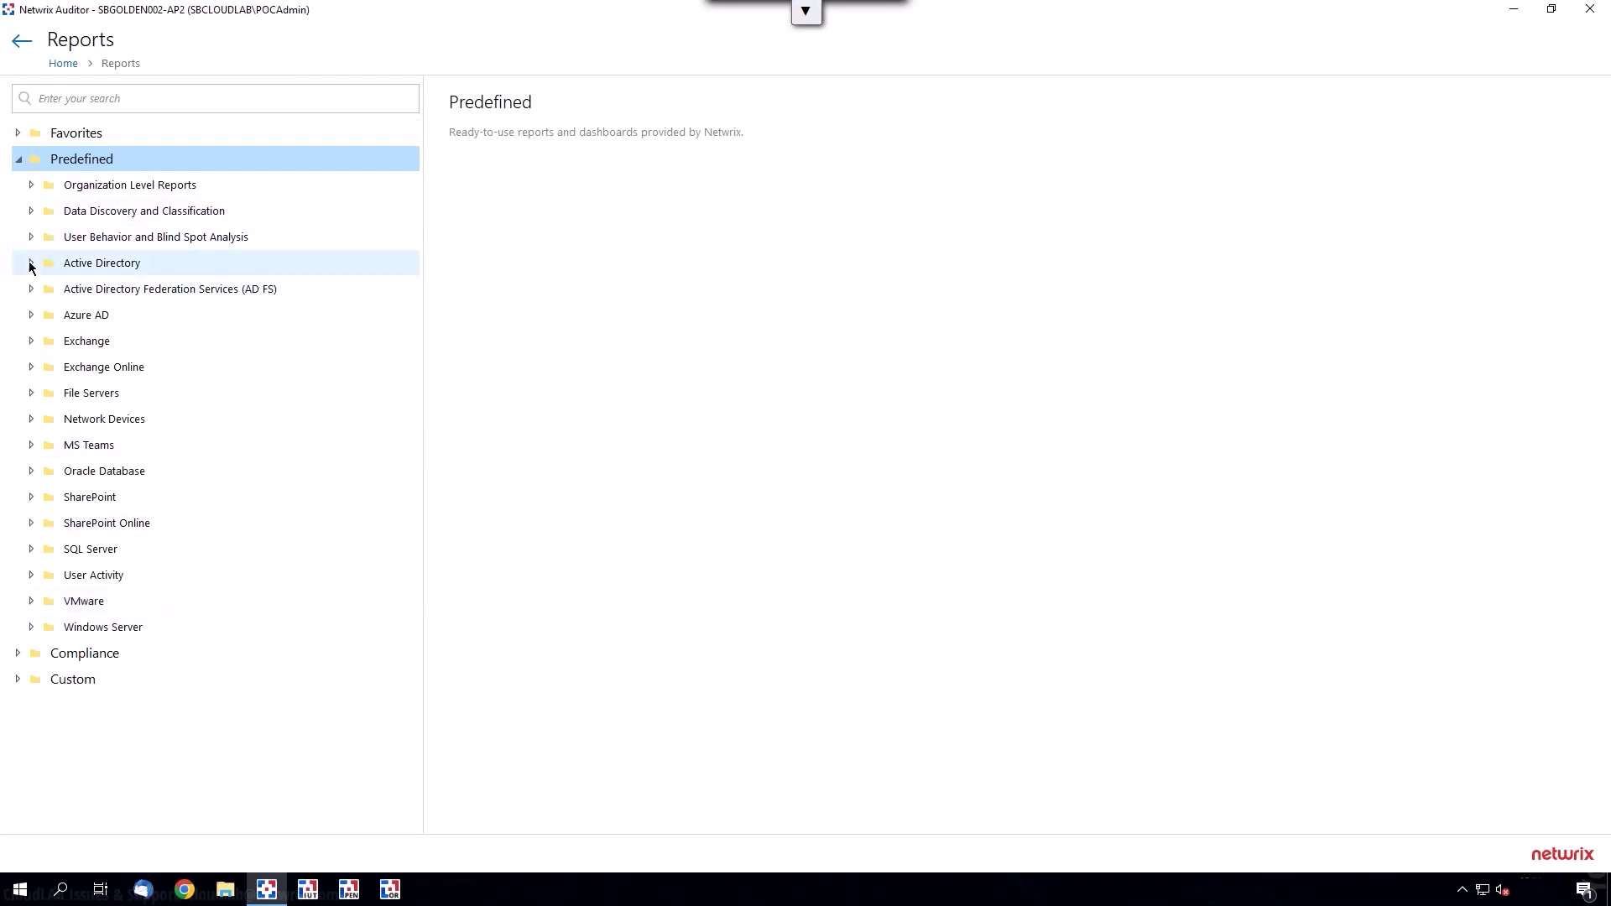
left_click(31, 264)
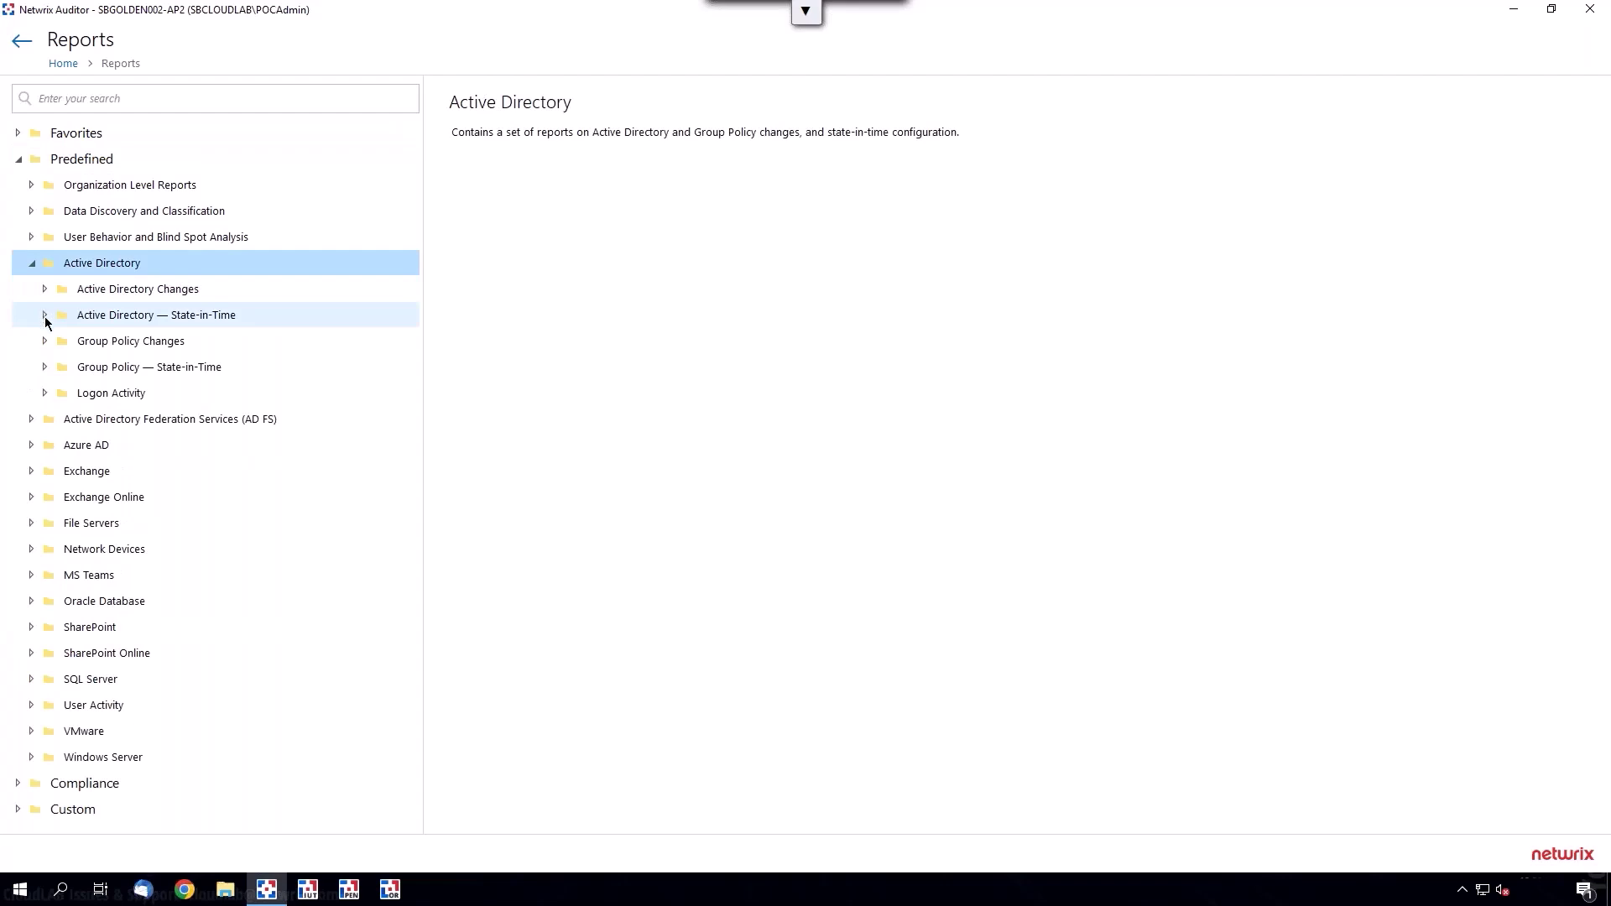
left_click(45, 319)
scroll(374, 390, "down", 2)
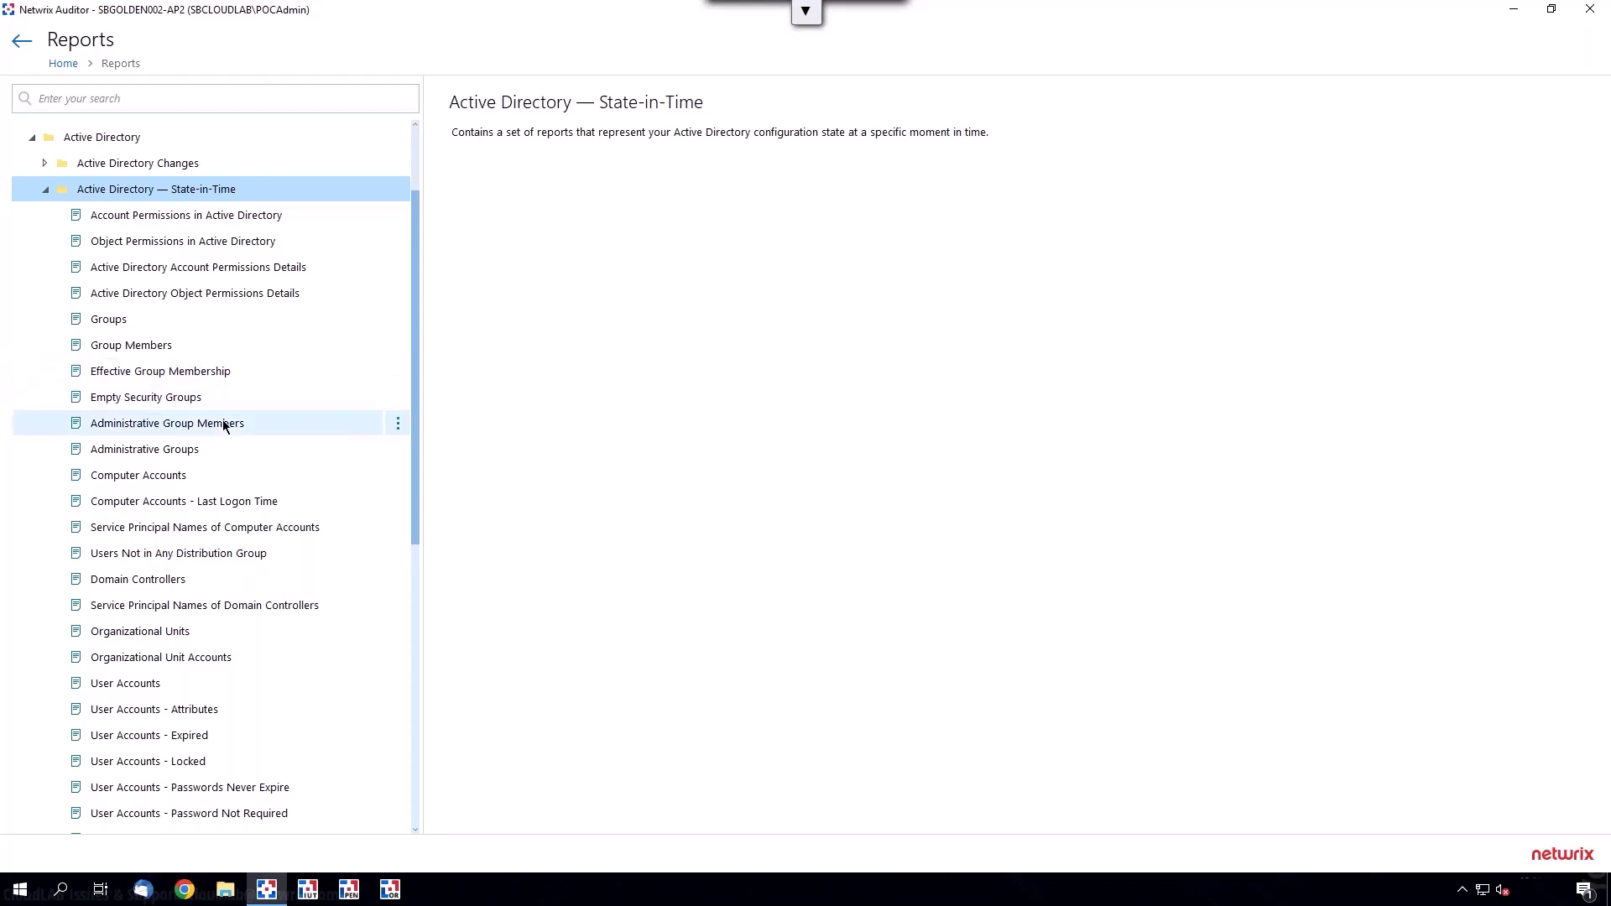
double_click(169, 425)
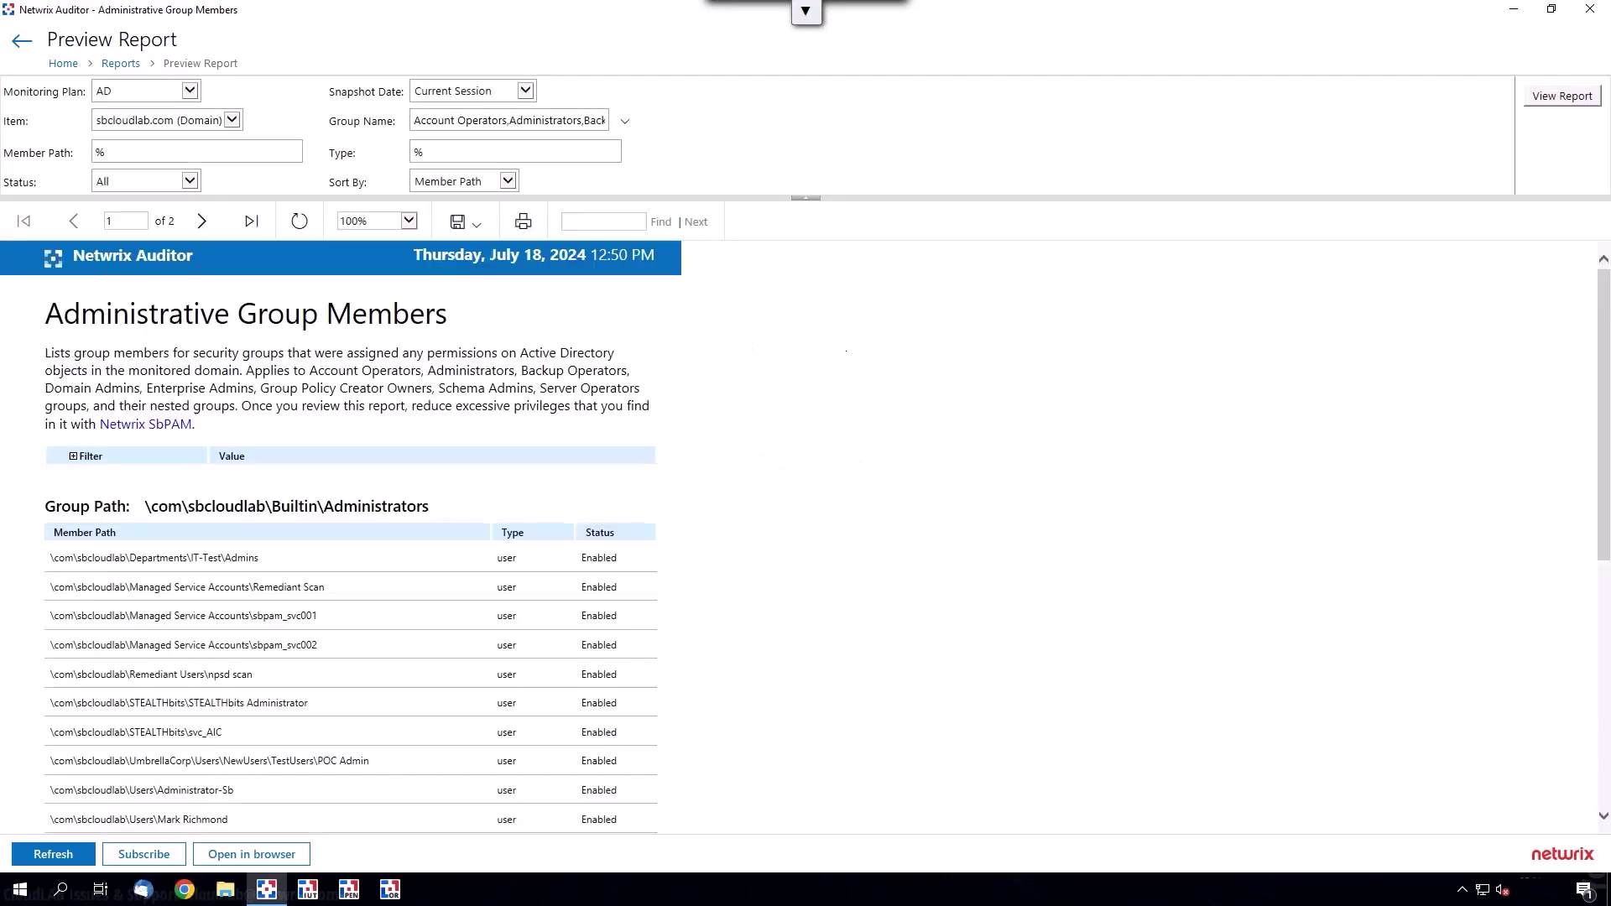
Step: Review the members listed under the Administrators and Domain Admins groups and the report's available Group Name filter options
scroll(369, 428, "down", 2)
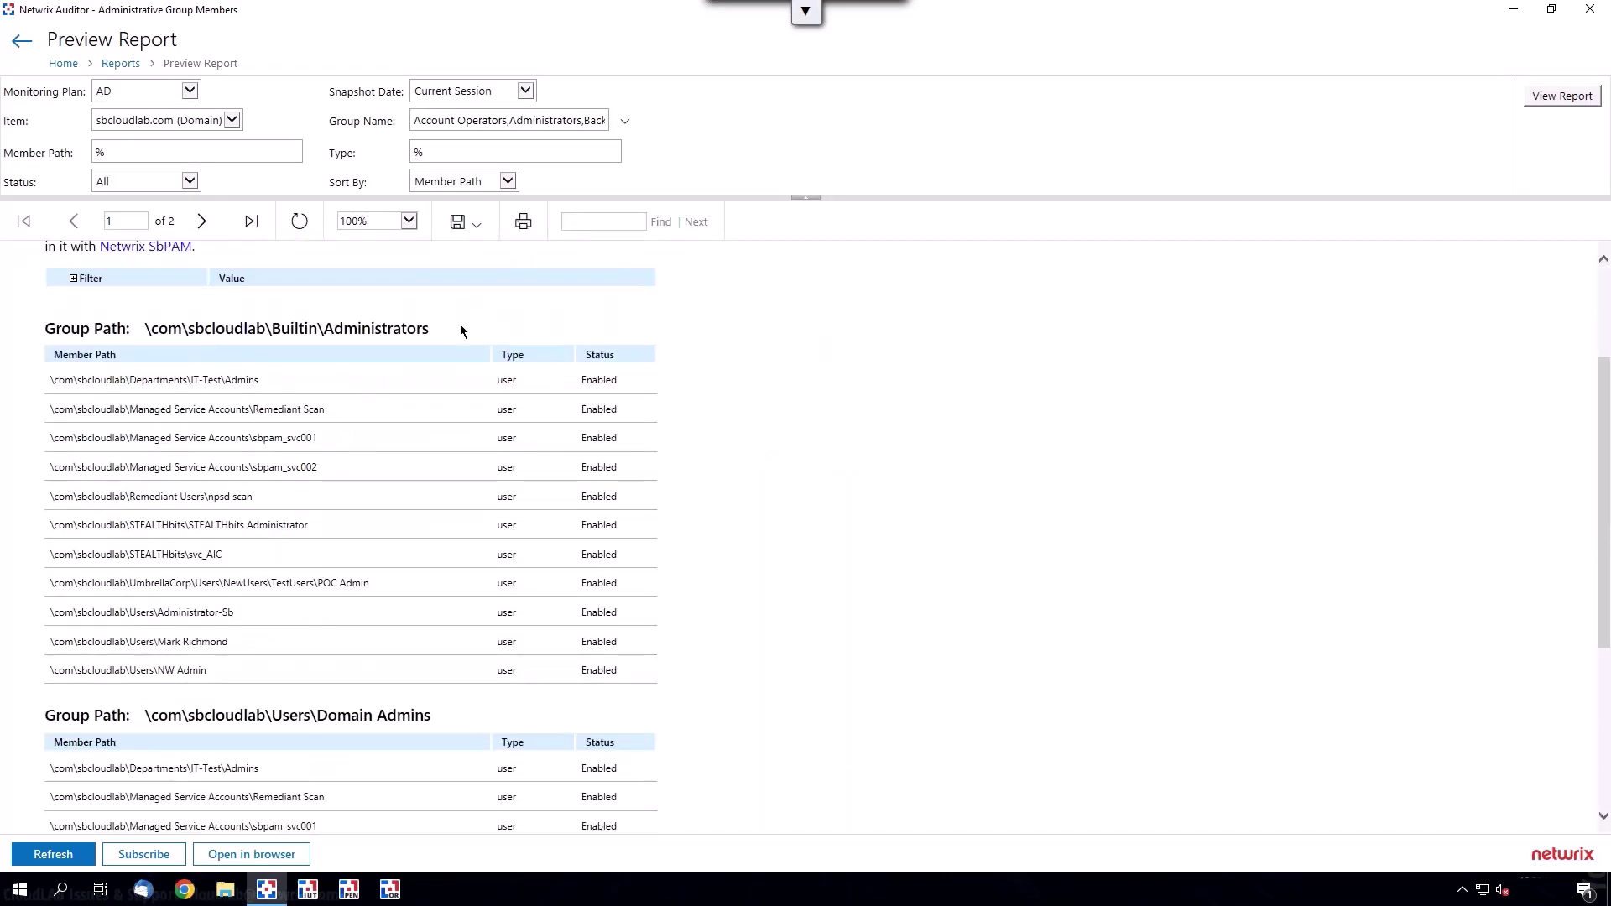
left_click(461, 331)
left_click_drag(443, 334, 272, 334)
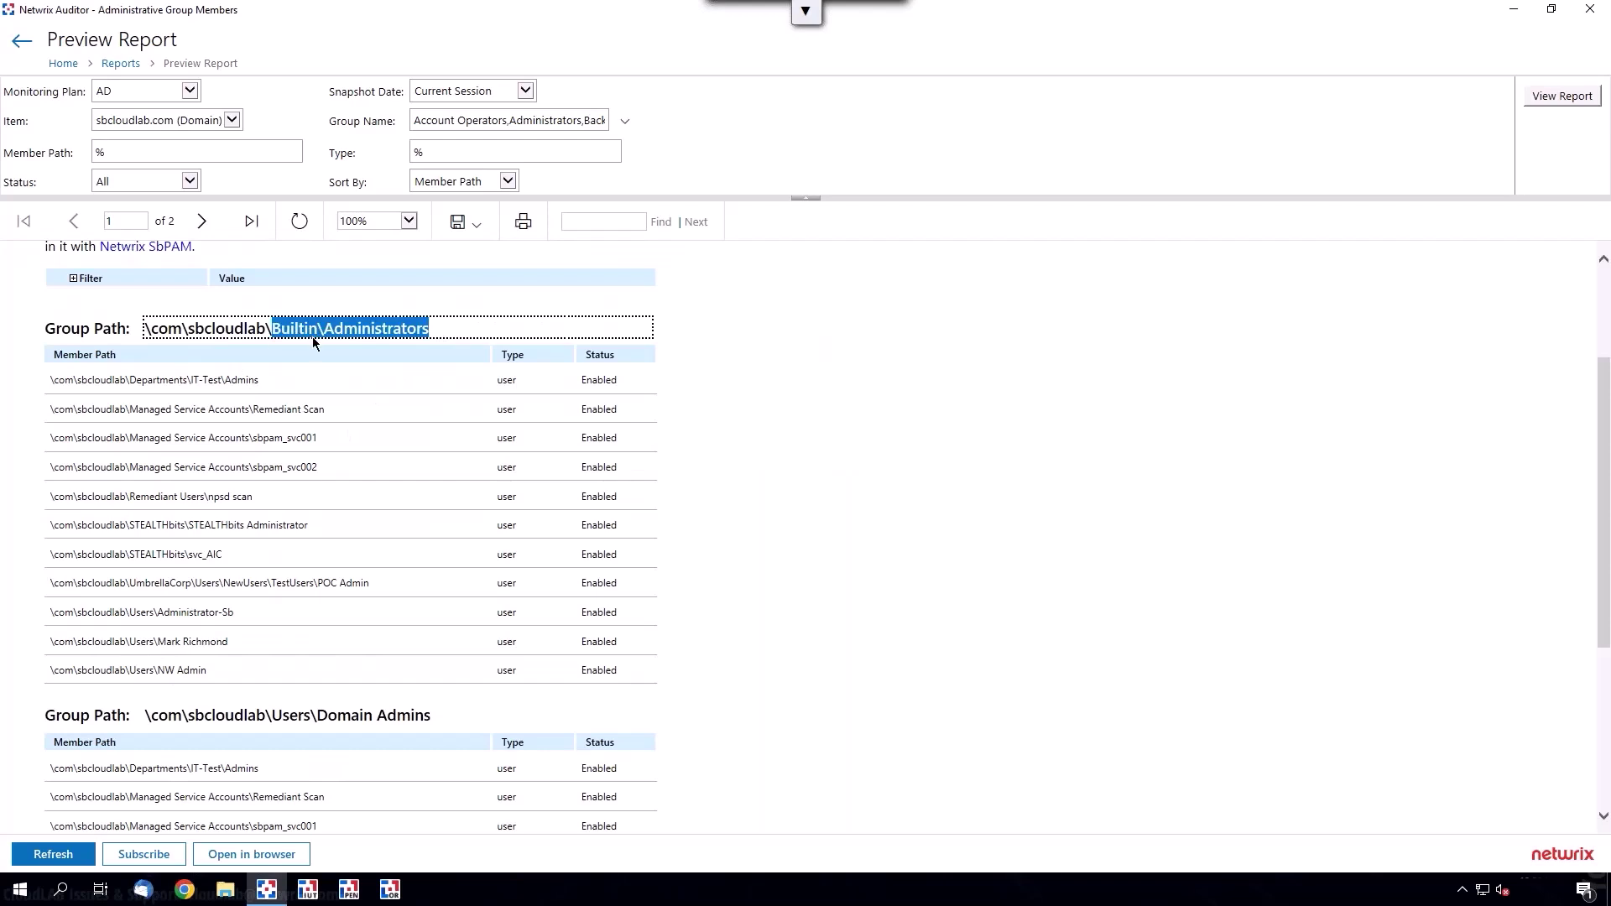
left_click(624, 123)
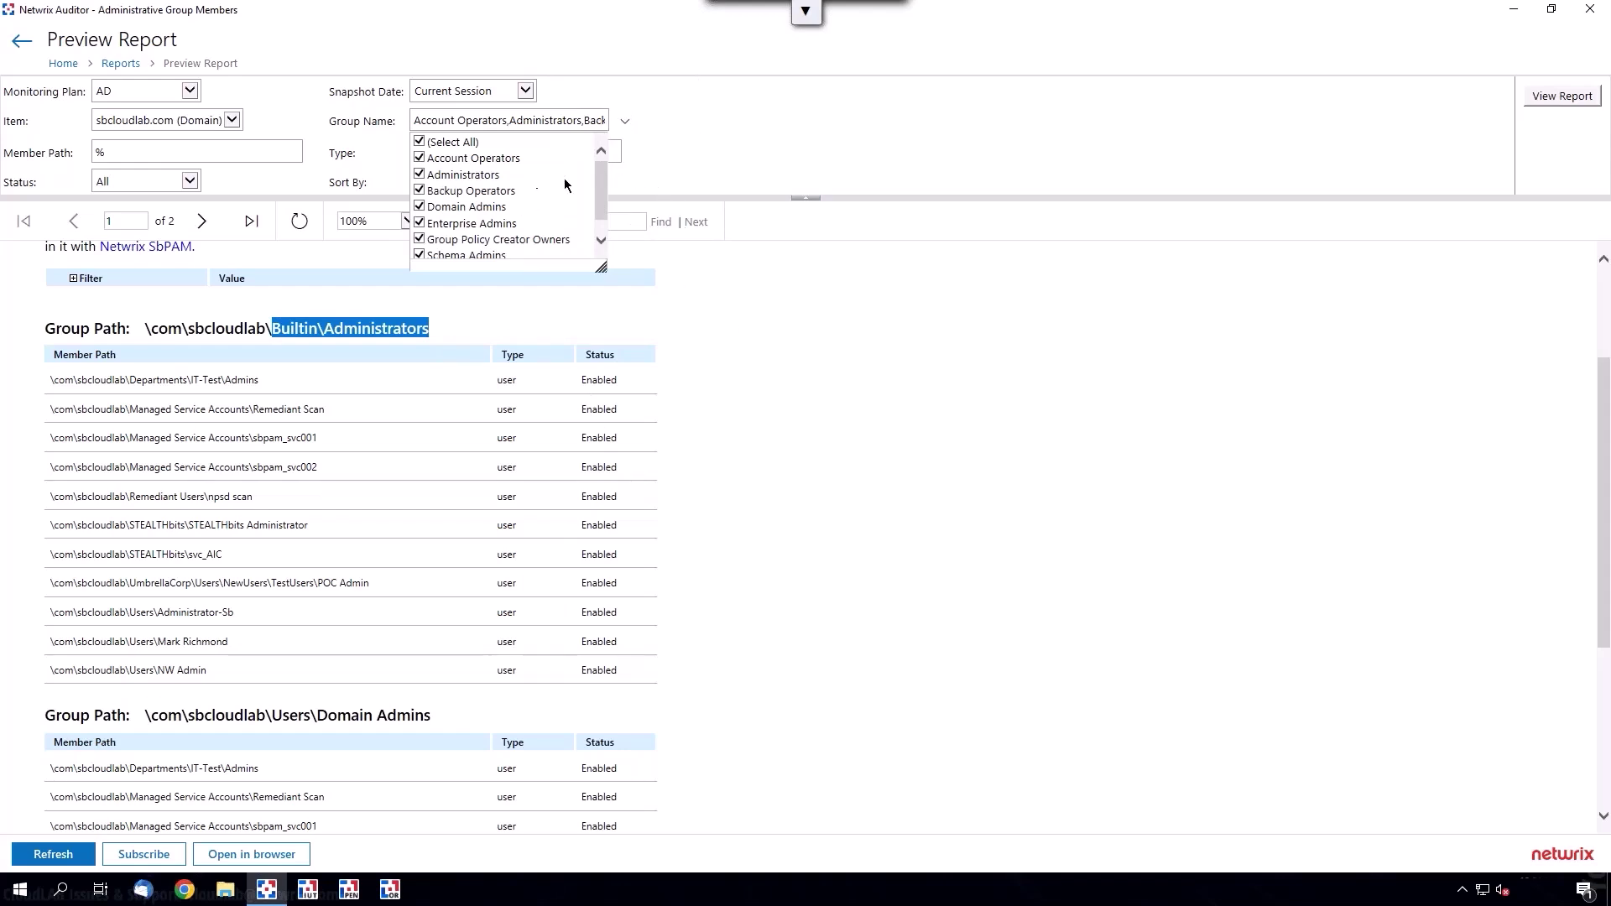
left_click(625, 123)
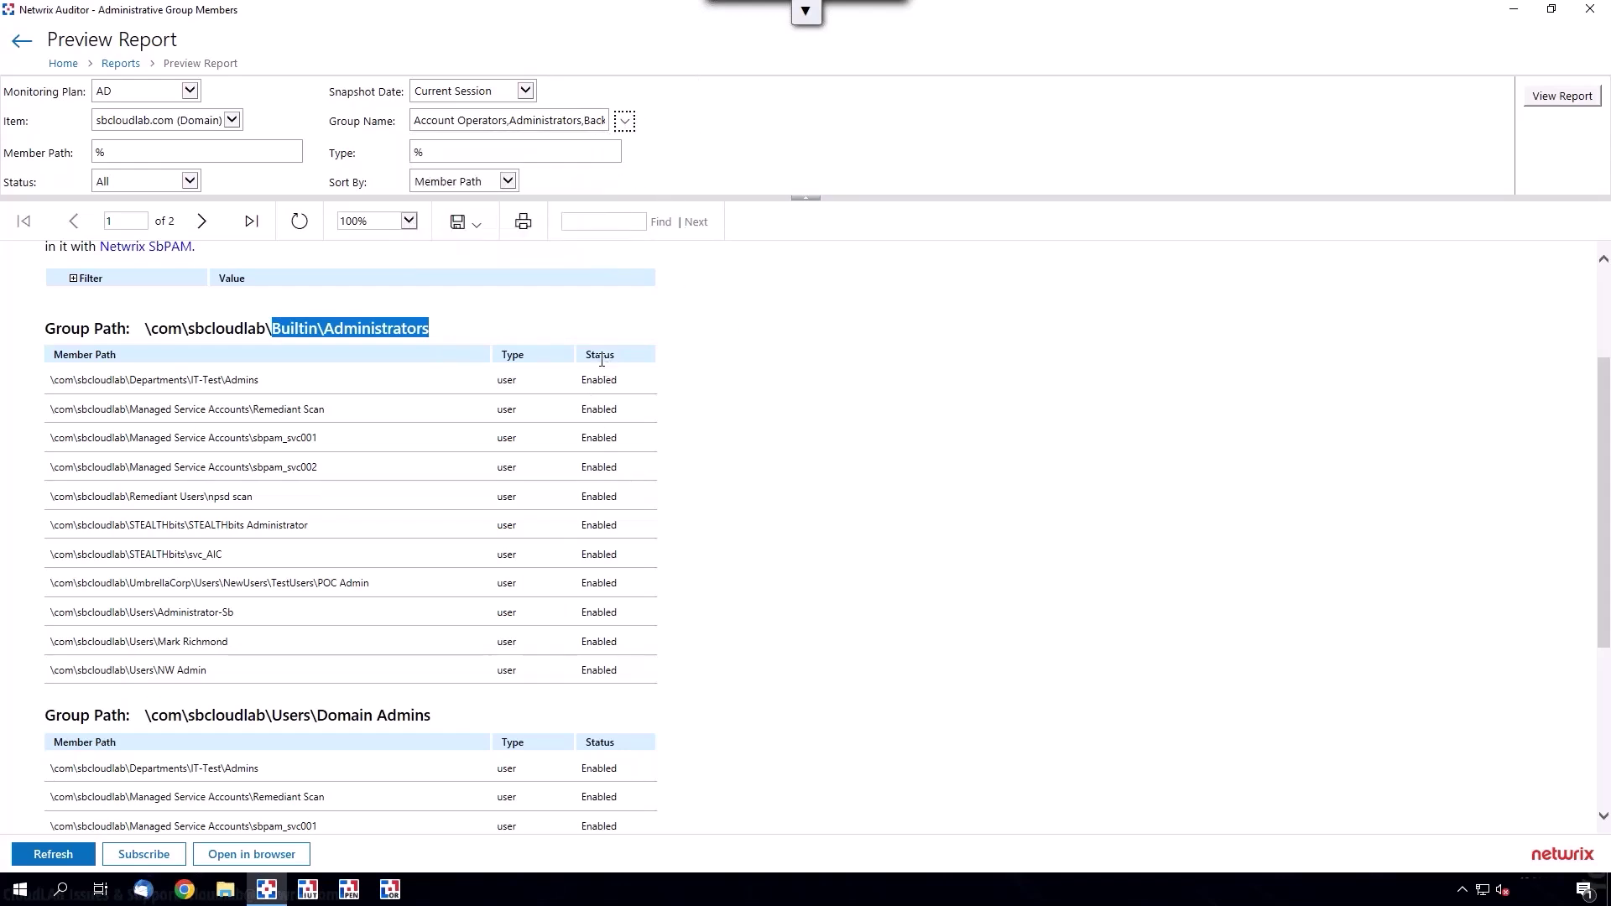
scroll(601, 404, "down", 3)
scroll(600, 404, "up", 5)
scroll(585, 405, "down", 5)
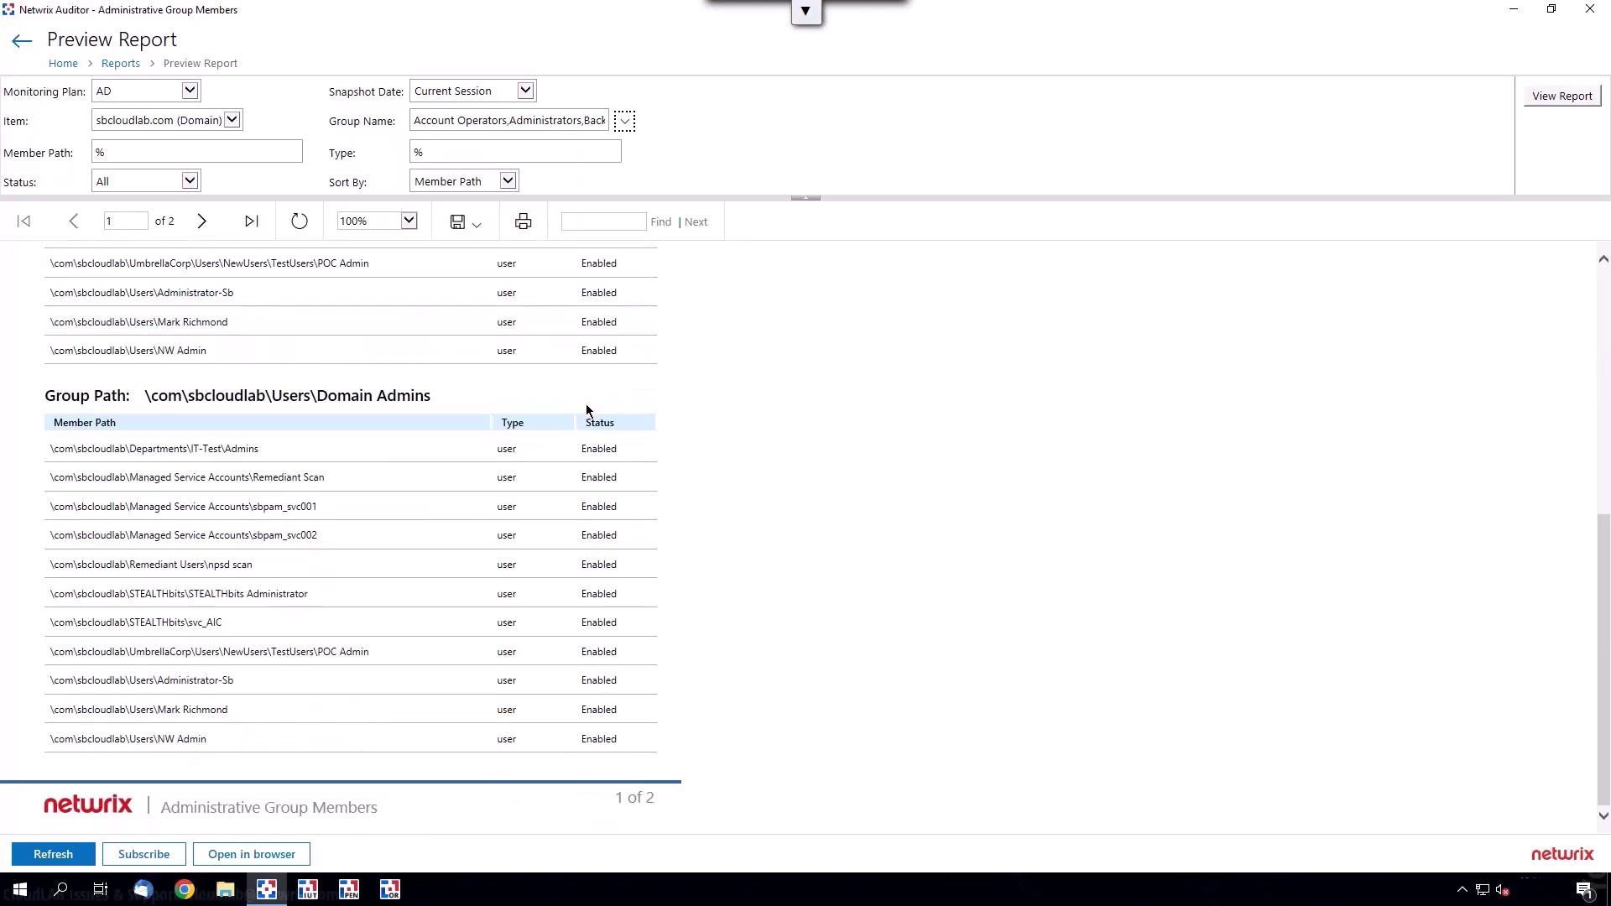
scroll(558, 444, "up", 5)
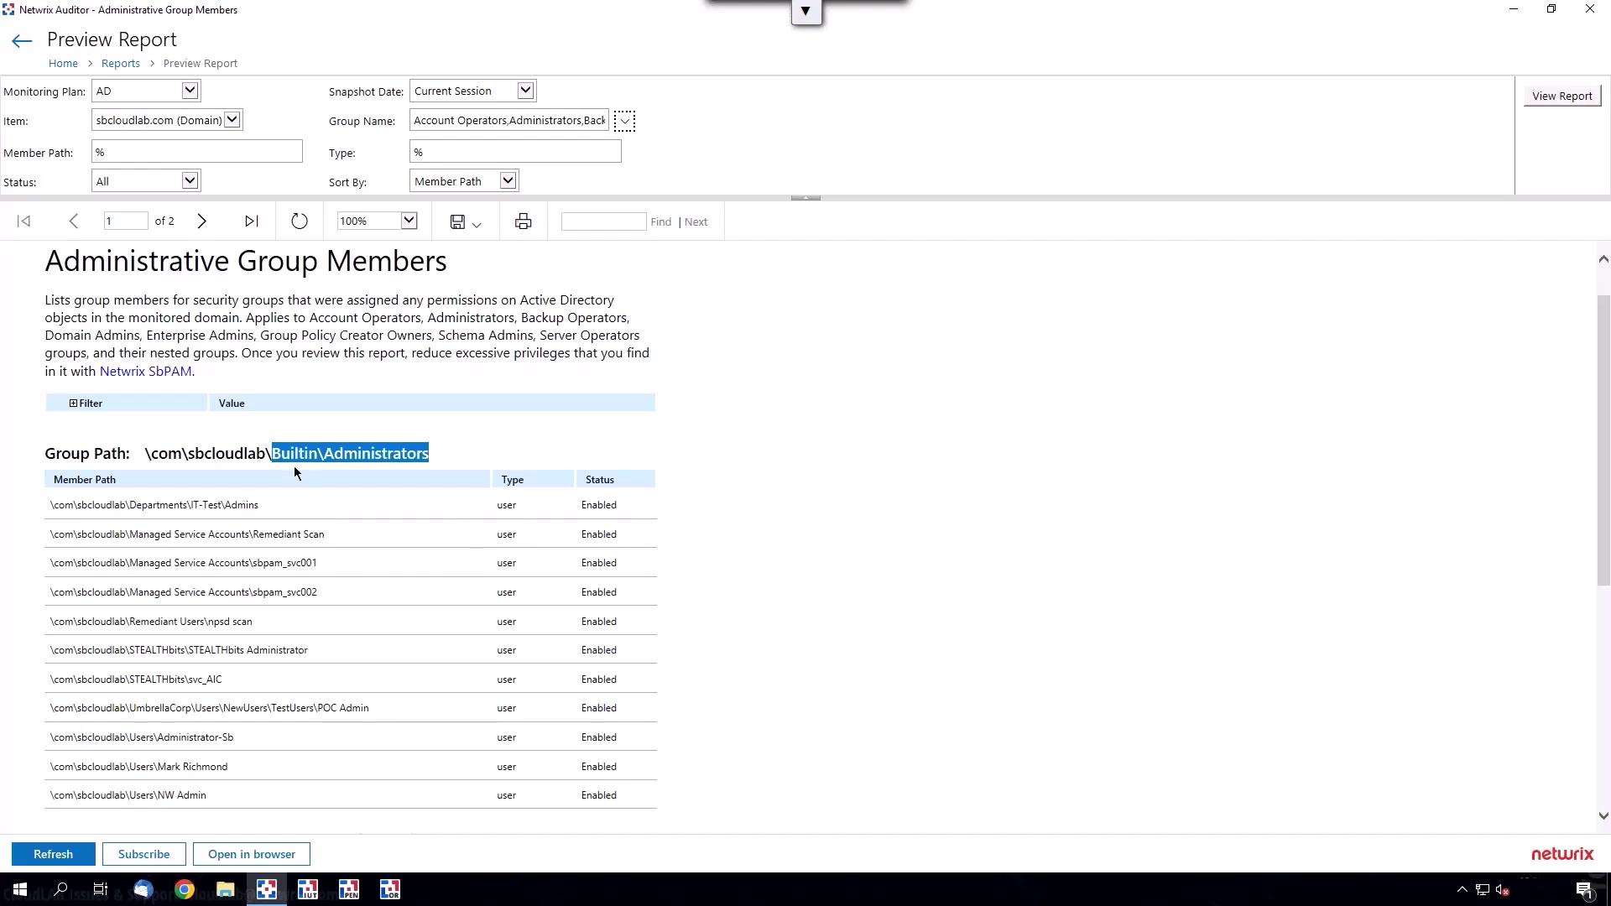
Step: View the new subscription settings for the Administrative Group Members report and leave them, discarding the changes
left_click(158, 864)
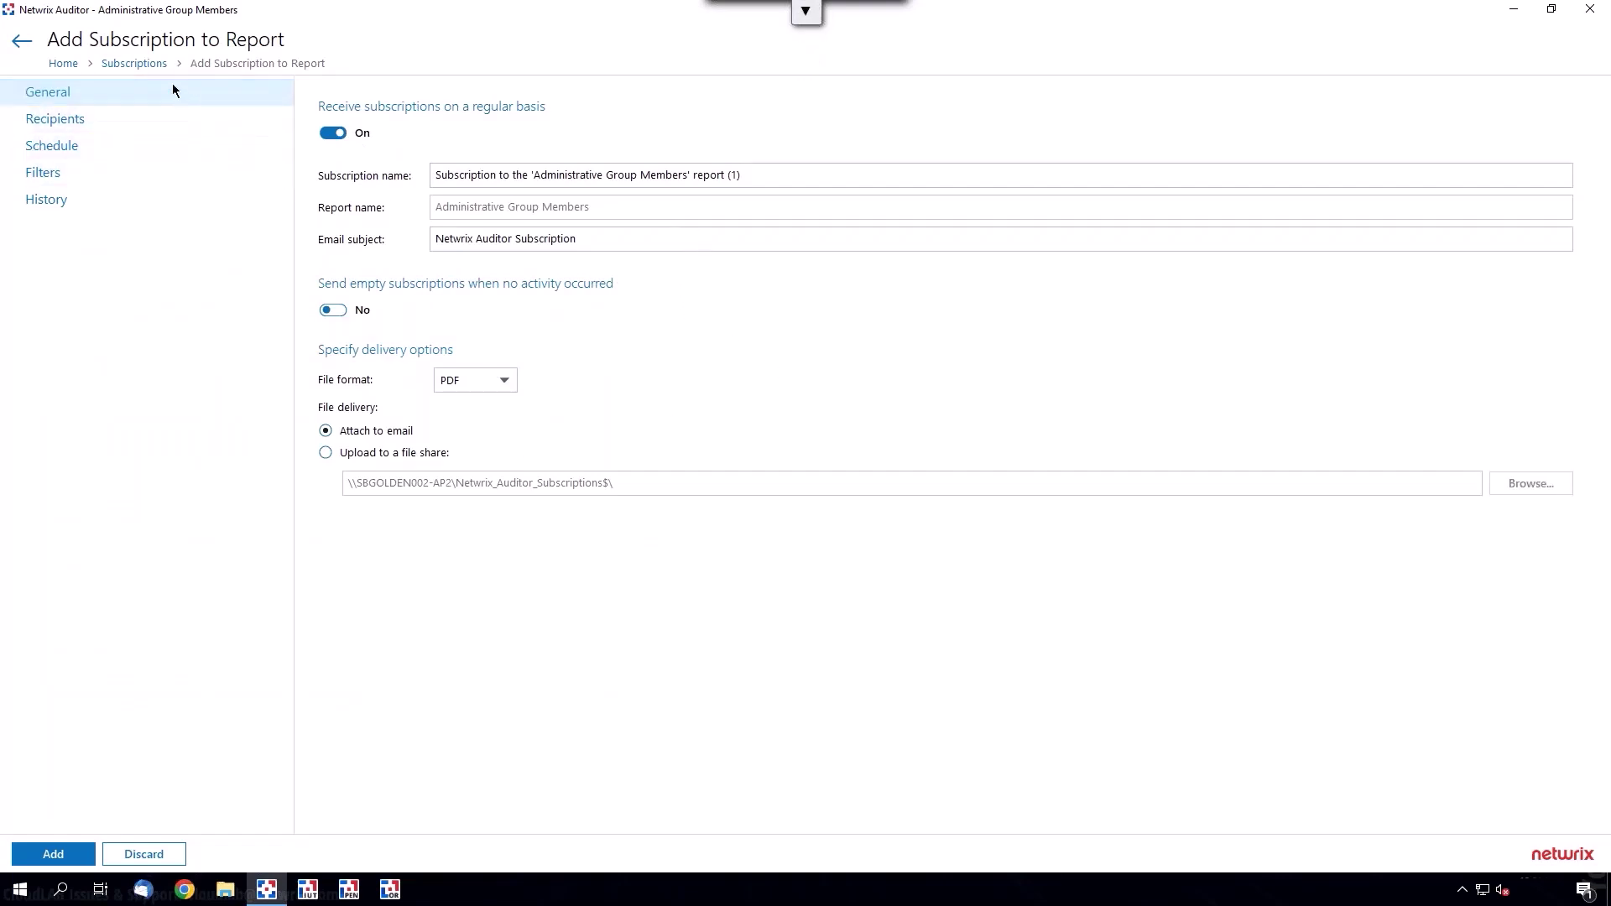
left_click(148, 63)
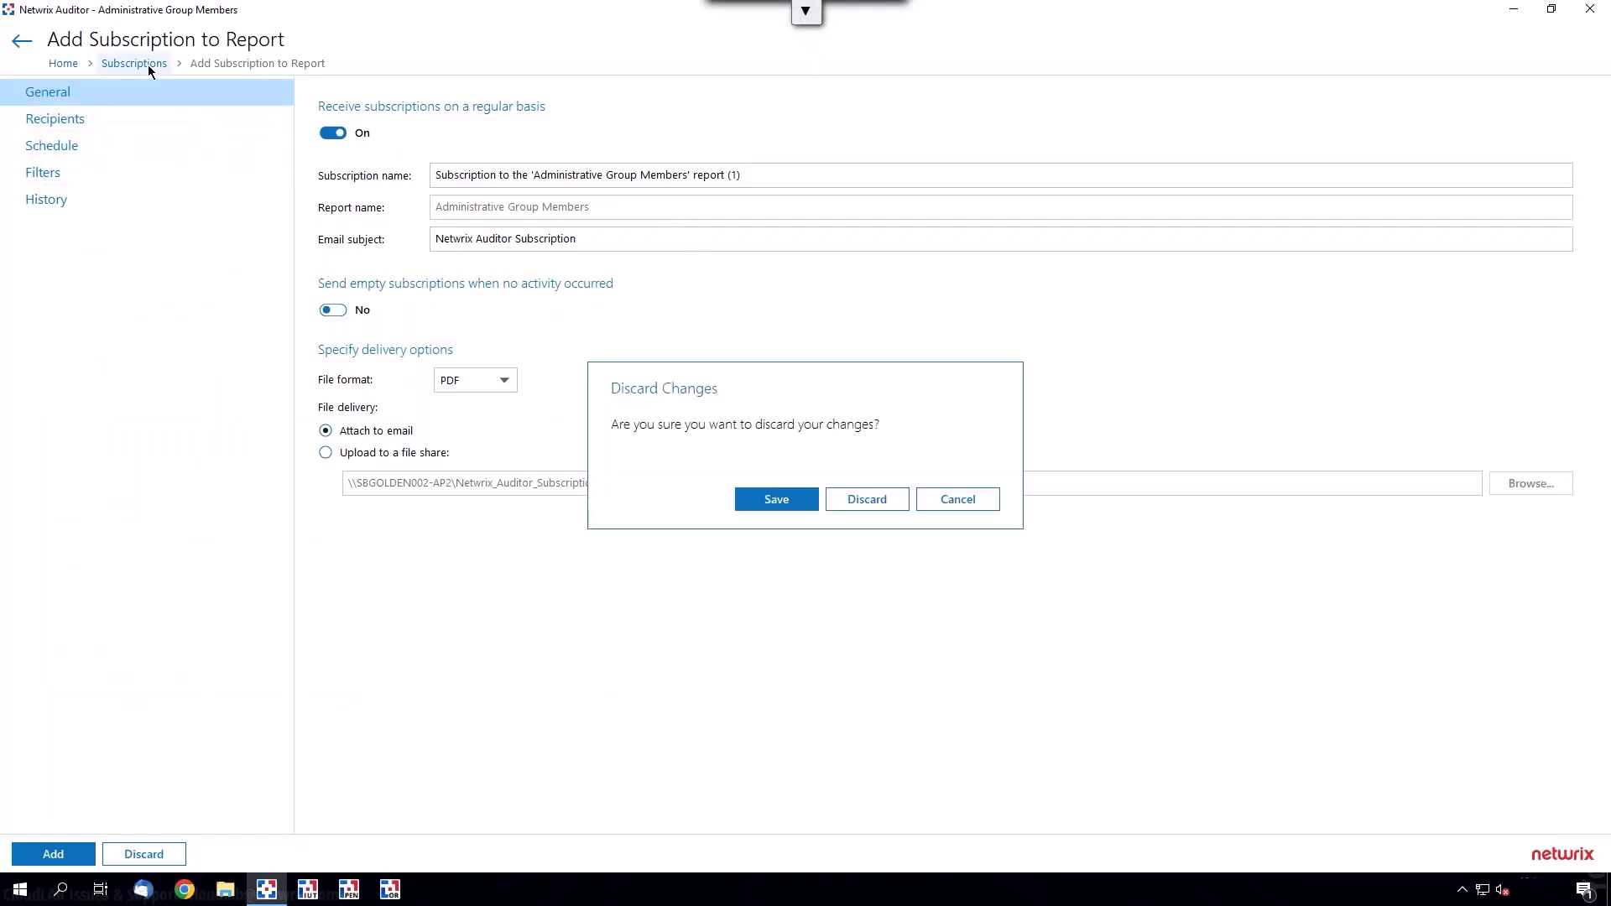
left_click(879, 501)
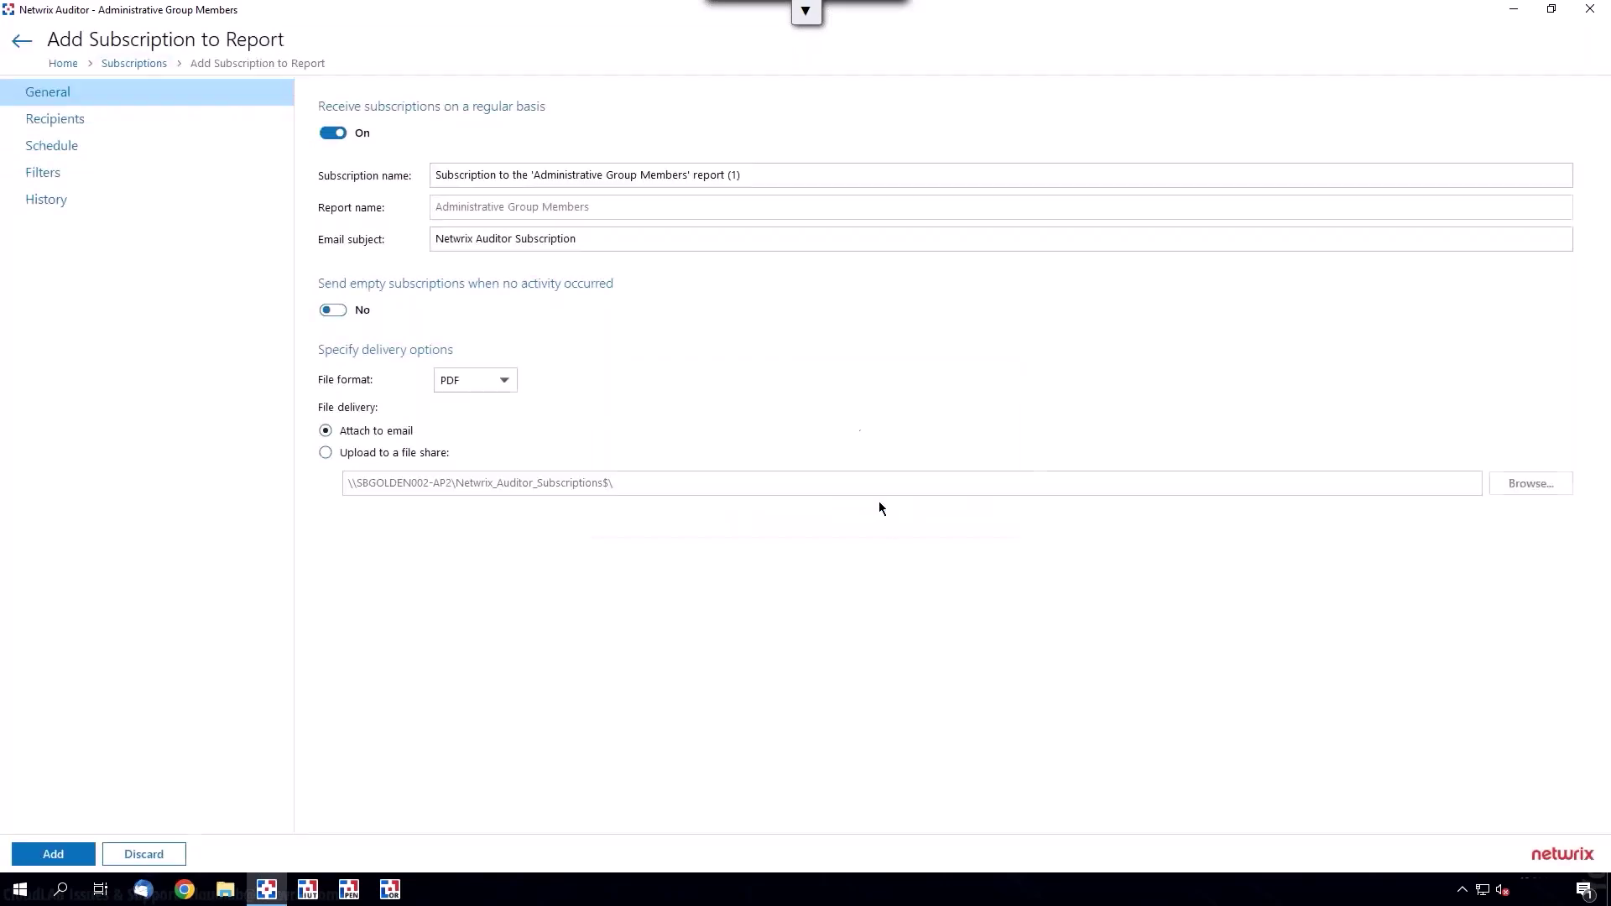
Step: Return to the report list and open the Object Permissions in Active Directory report
left_click(68, 65)
left_click(52, 188)
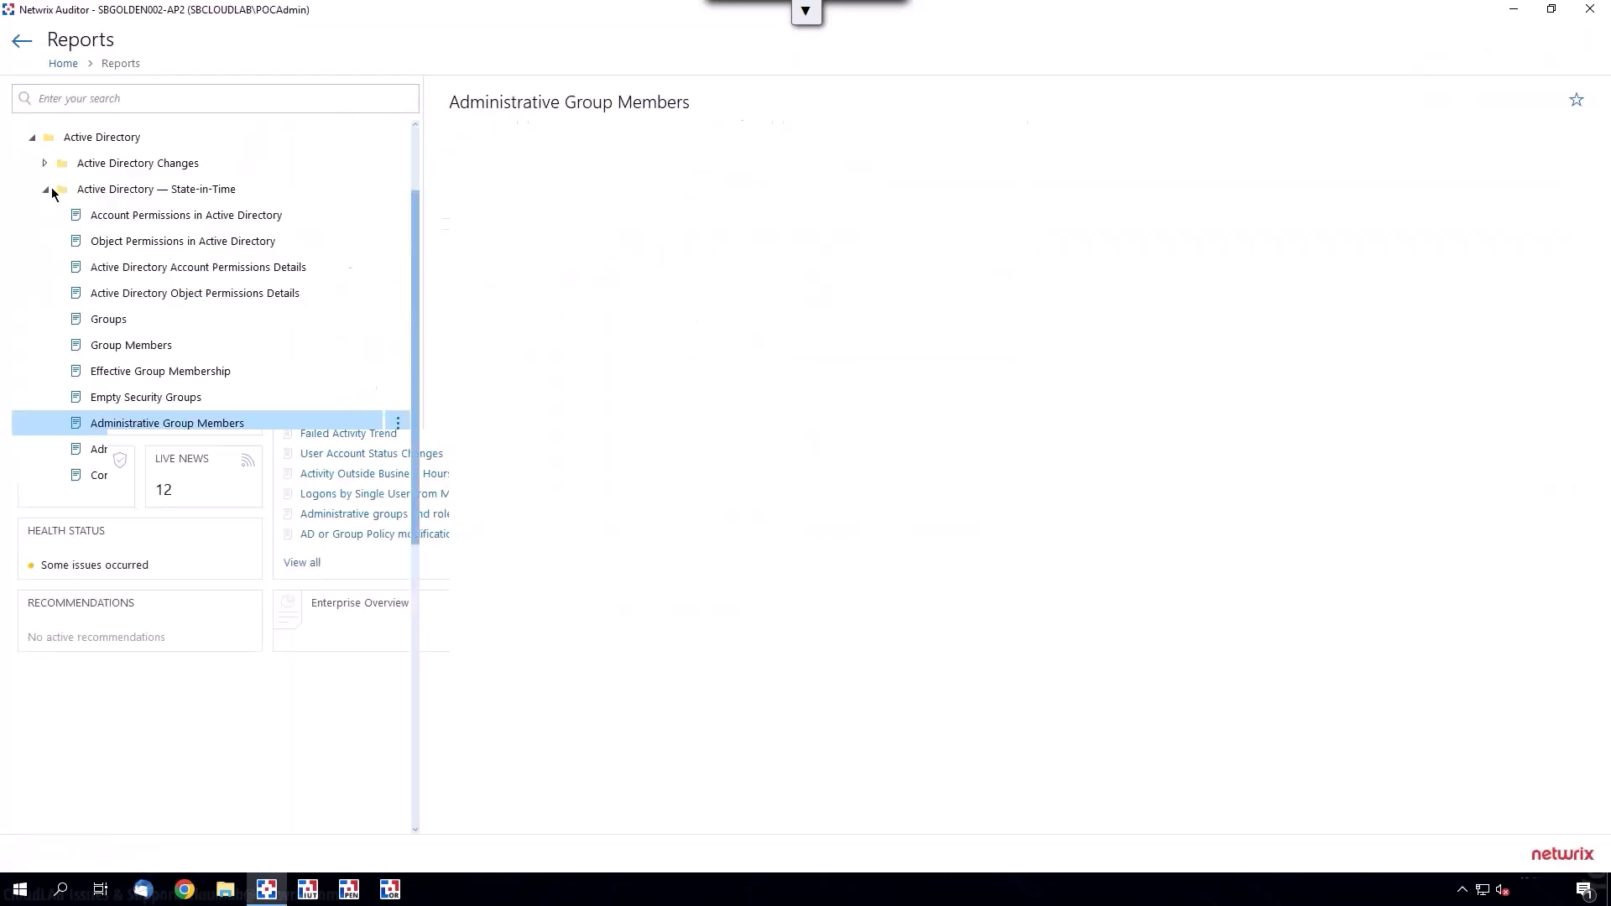
left_click(173, 370)
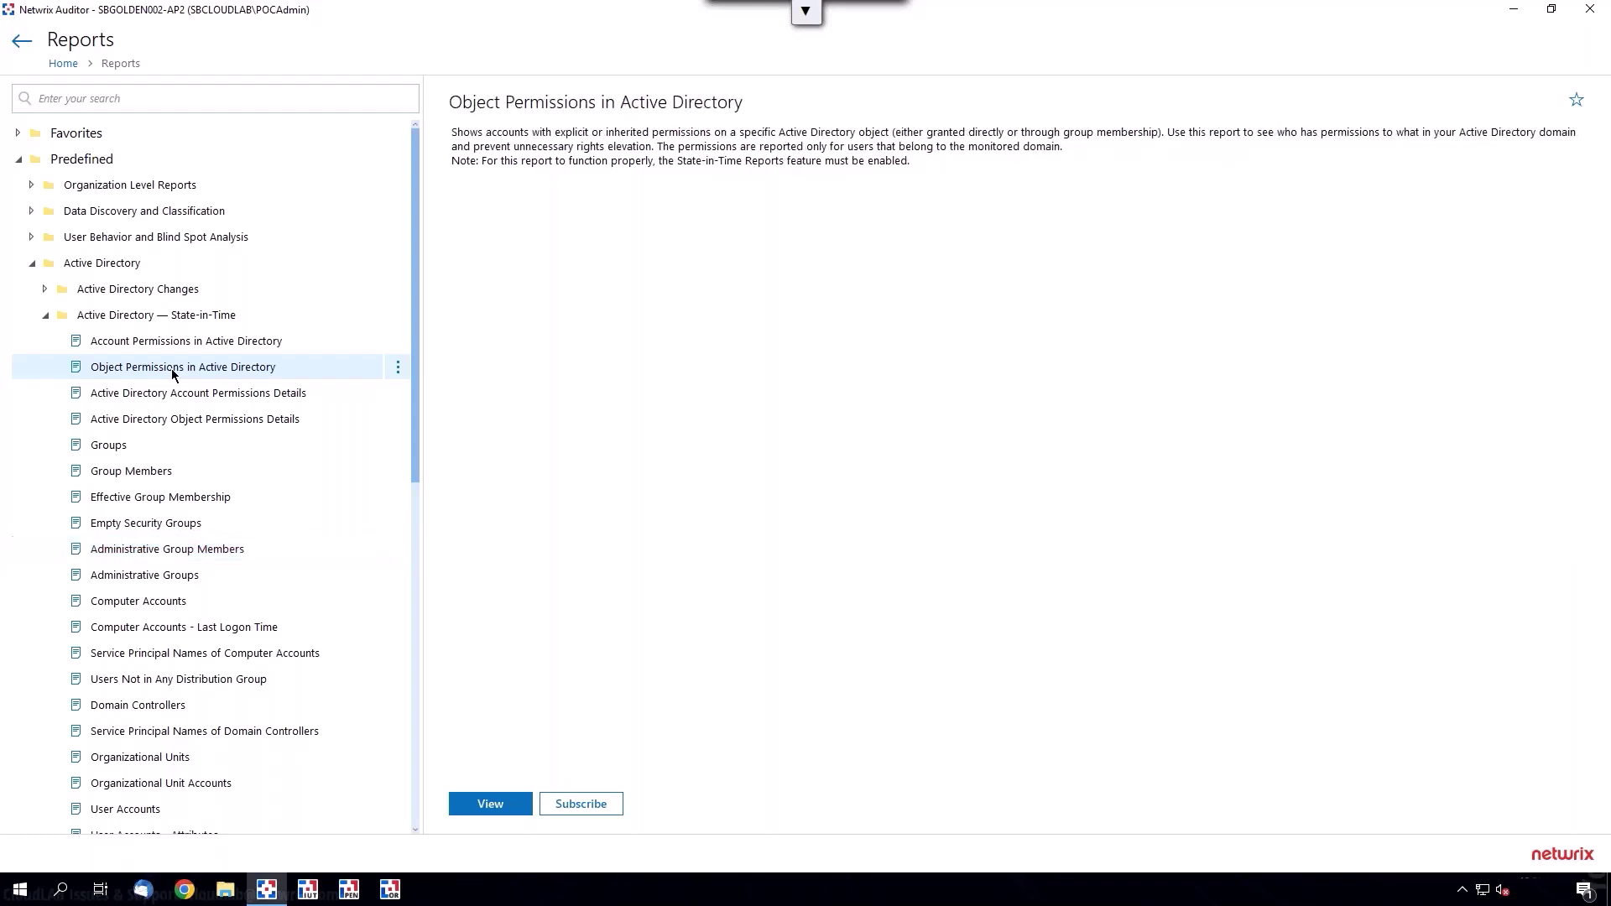
double_click(172, 370)
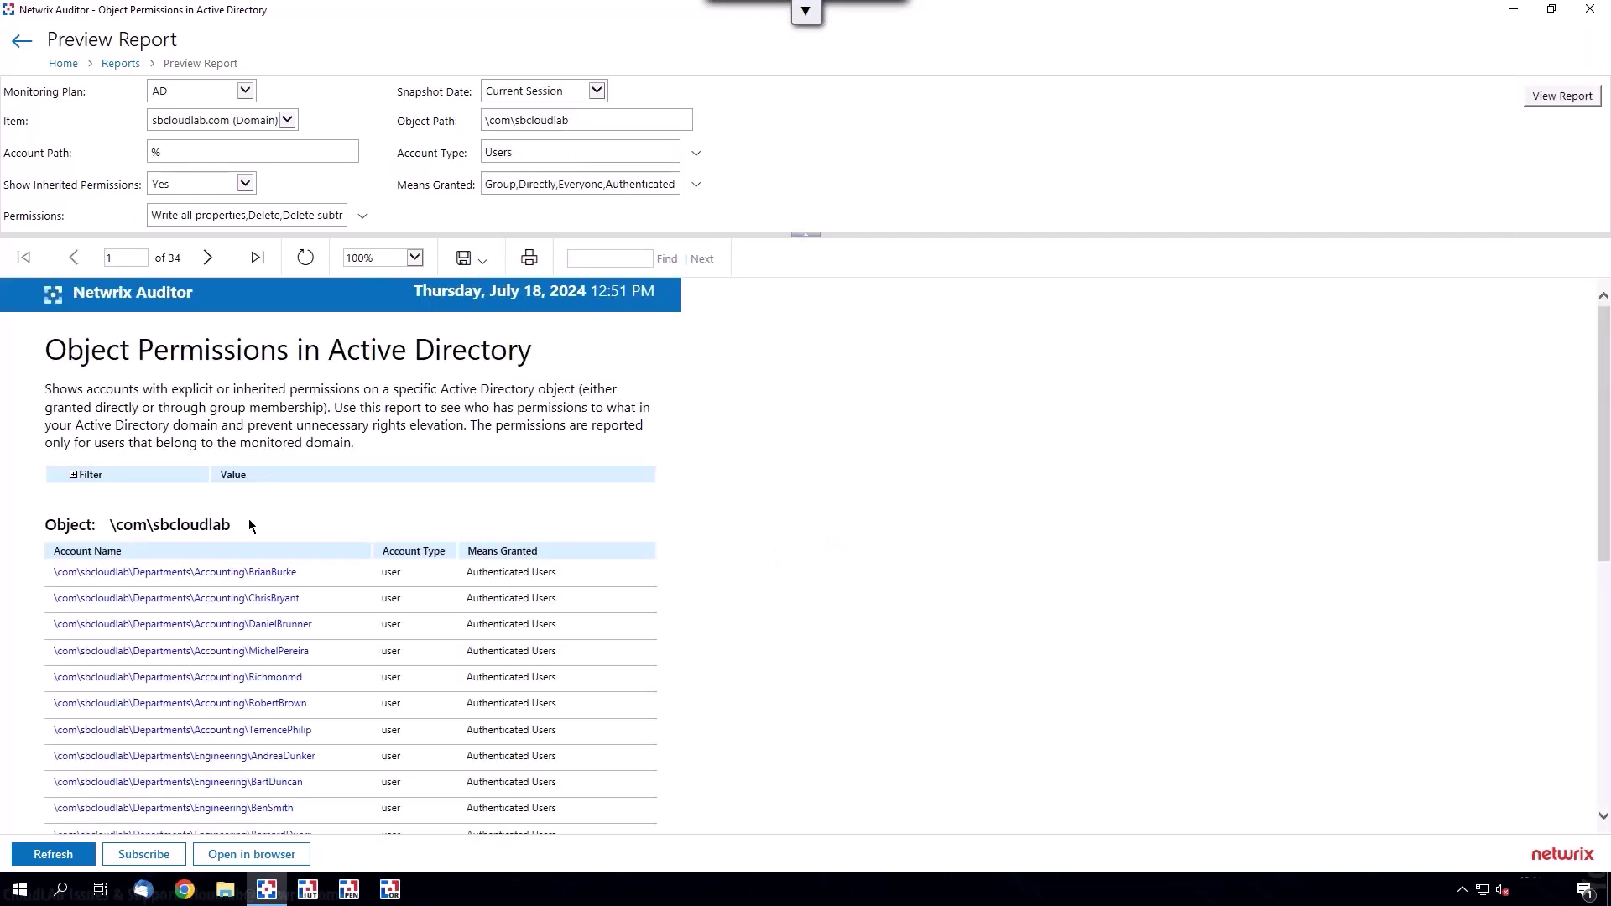
Step: Limit the Means Granted filter to Group and Directly for object \com\sbcloudlab and regenerate the report
left_click_drag(252, 526, 78, 530)
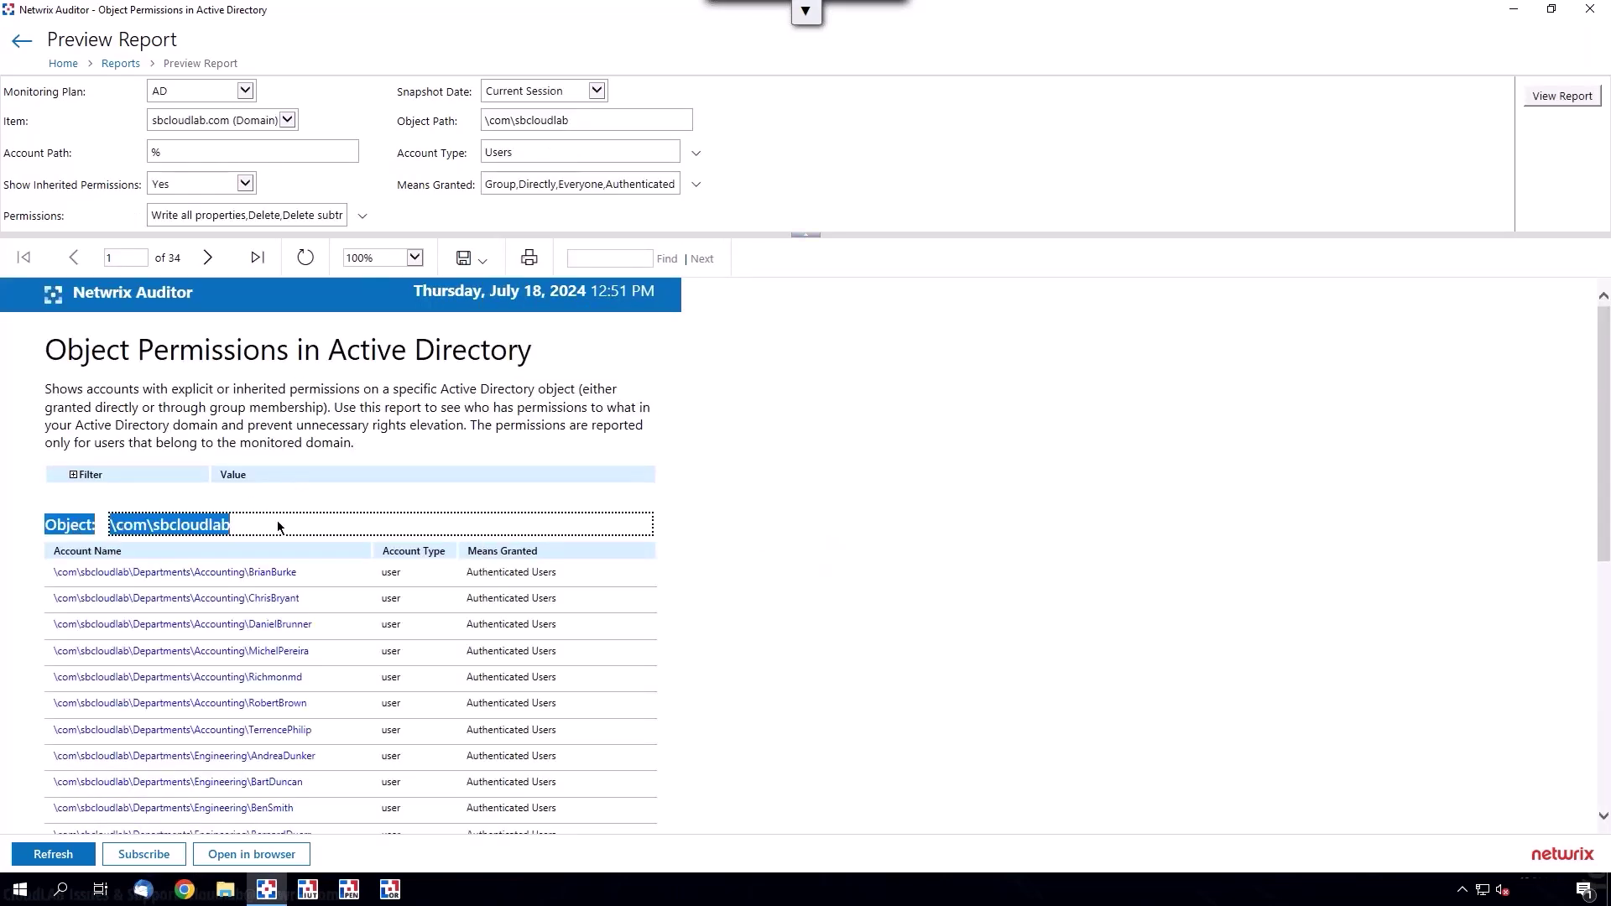
left_click(598, 118)
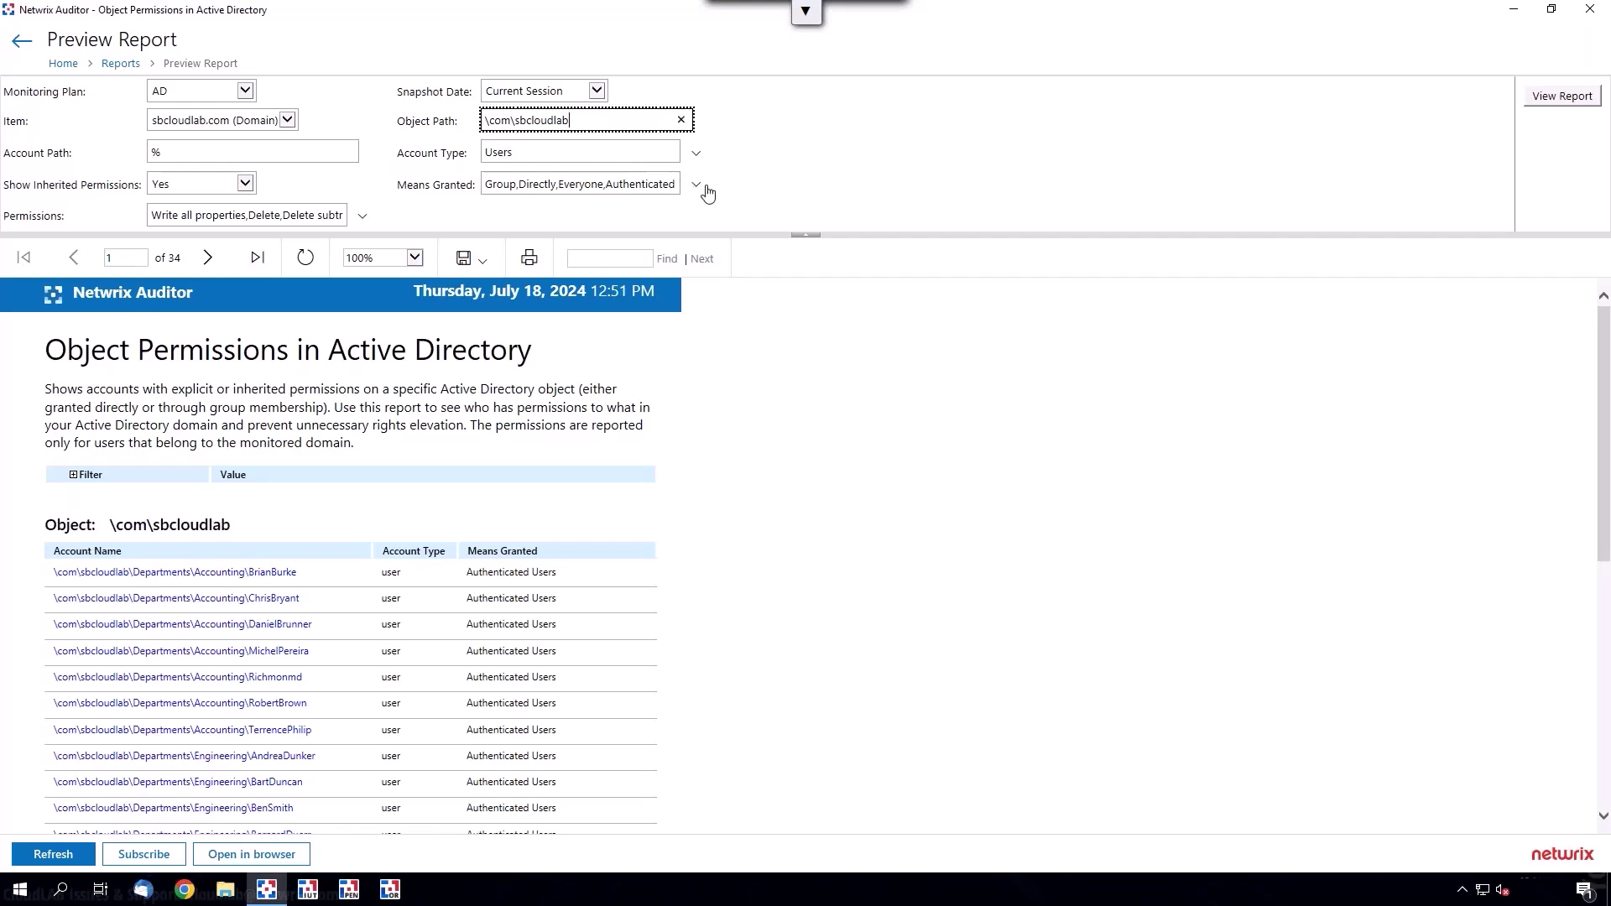
left_click(579, 184)
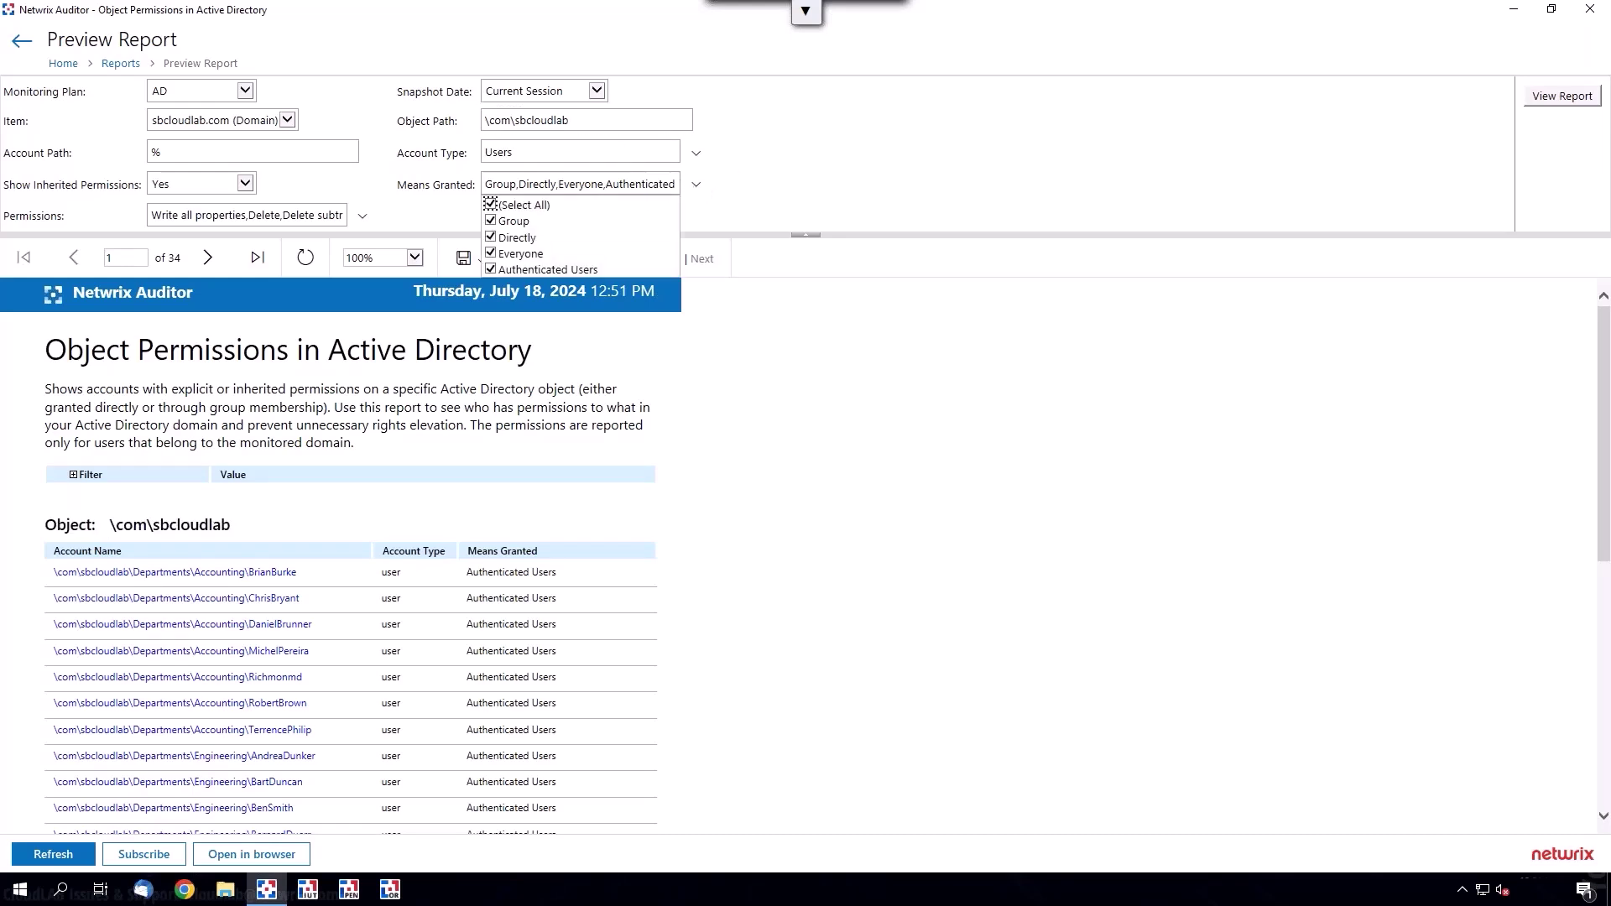
left_click(513, 254)
left_click(513, 270)
left_click(698, 185)
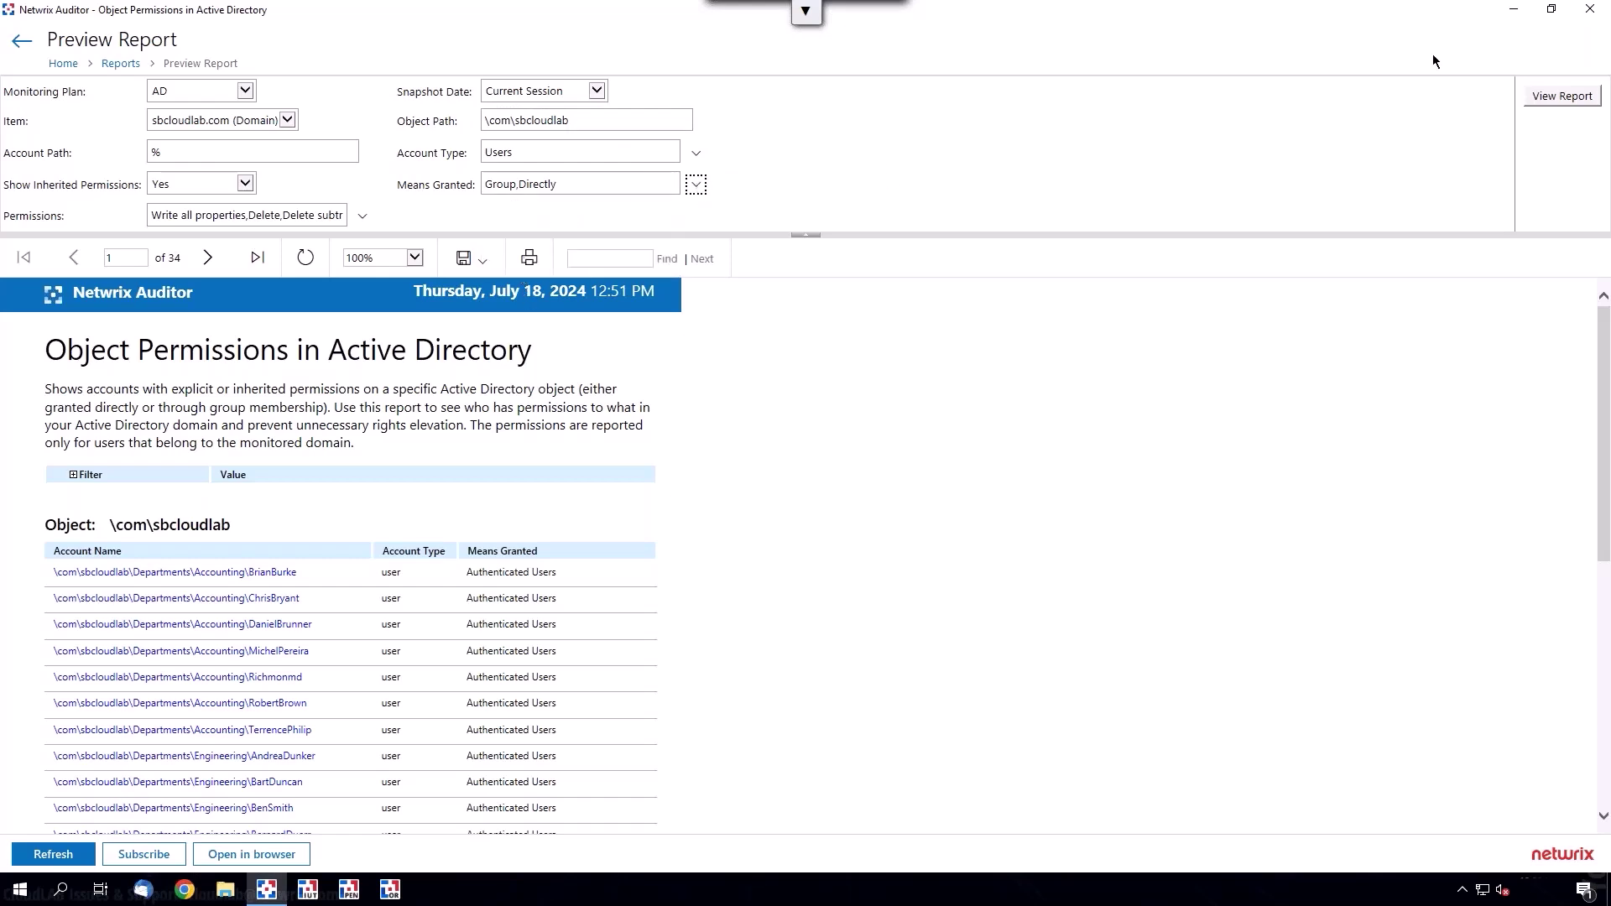
left_click(1551, 96)
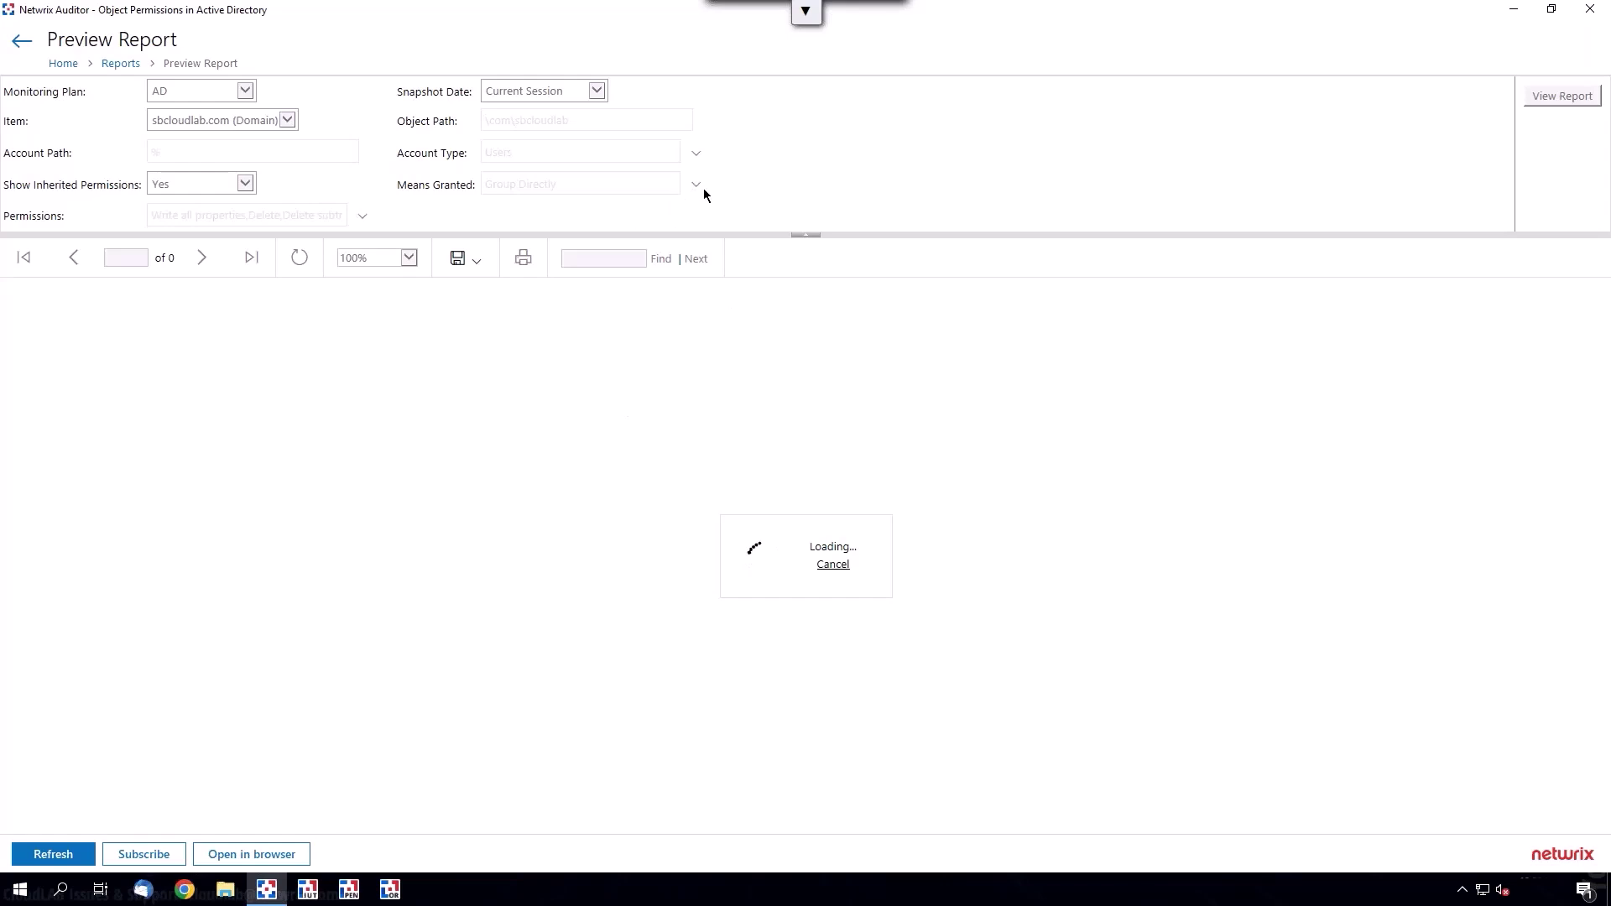
Step: Open the object permissions details for the first InformationSecurity account and review its permissions list
scroll(647, 536, "down", 3)
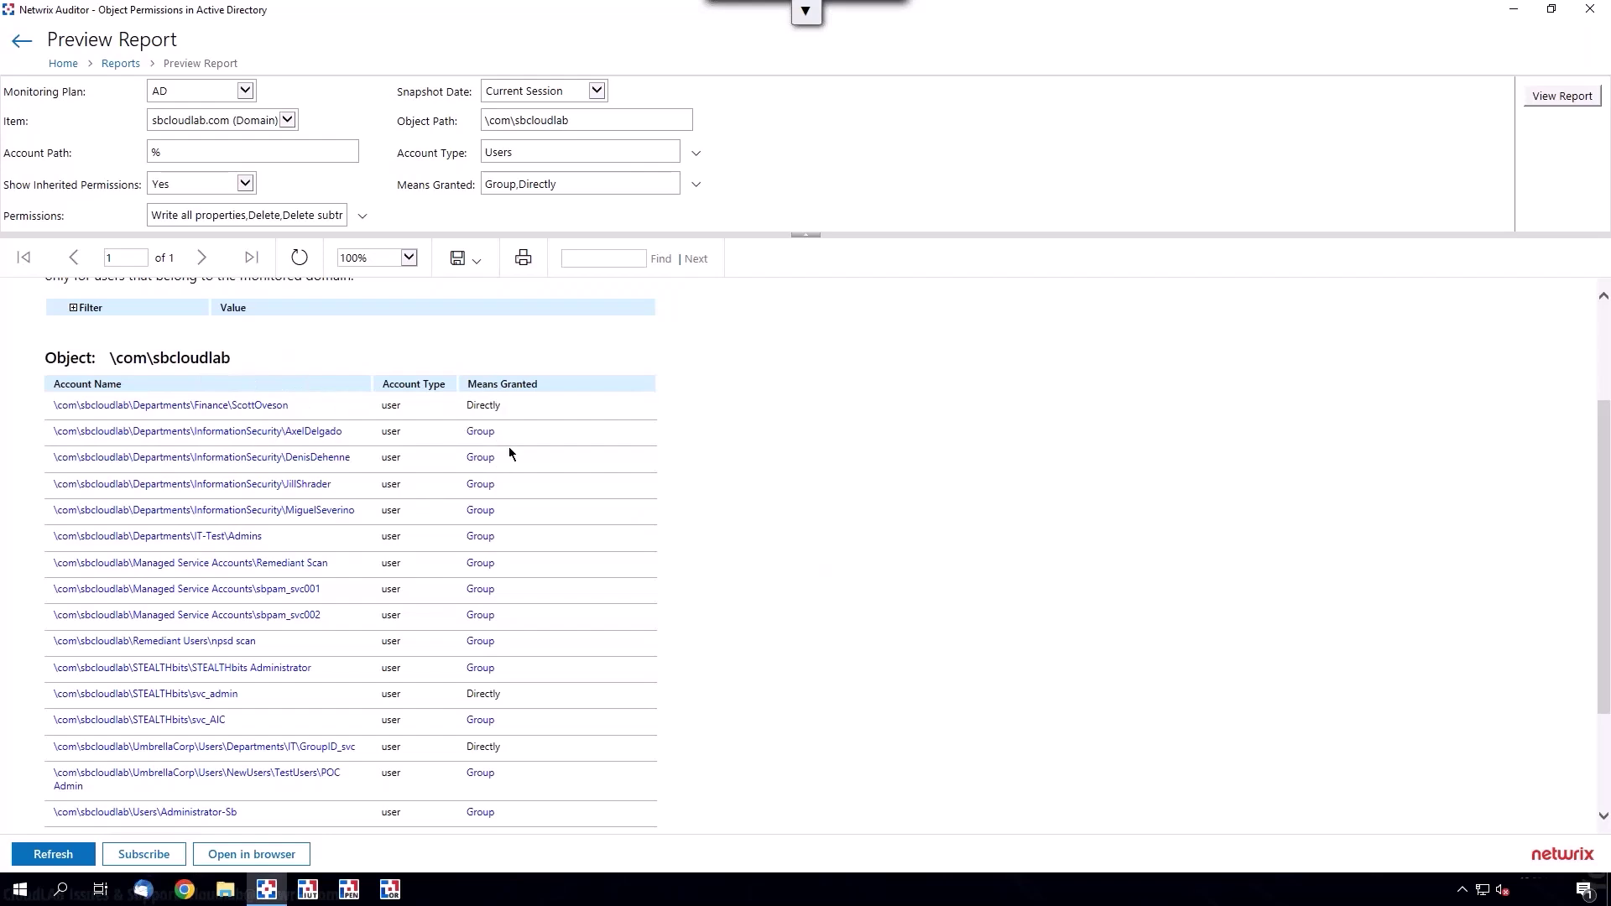
left_click(332, 433)
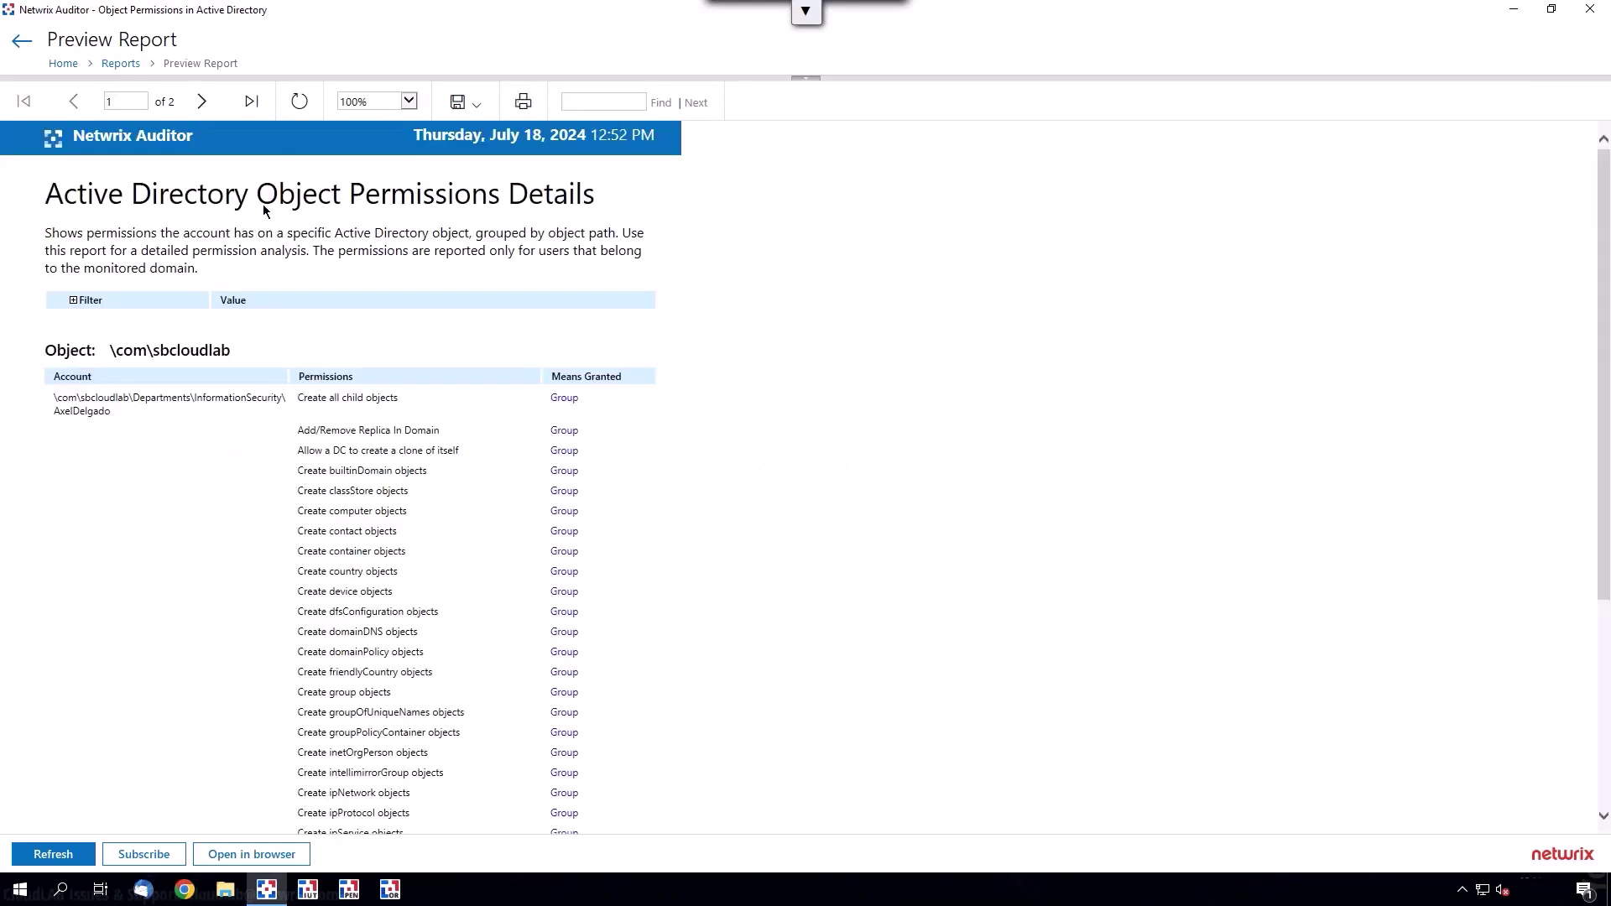
left_click_drag(105, 419, 65, 413)
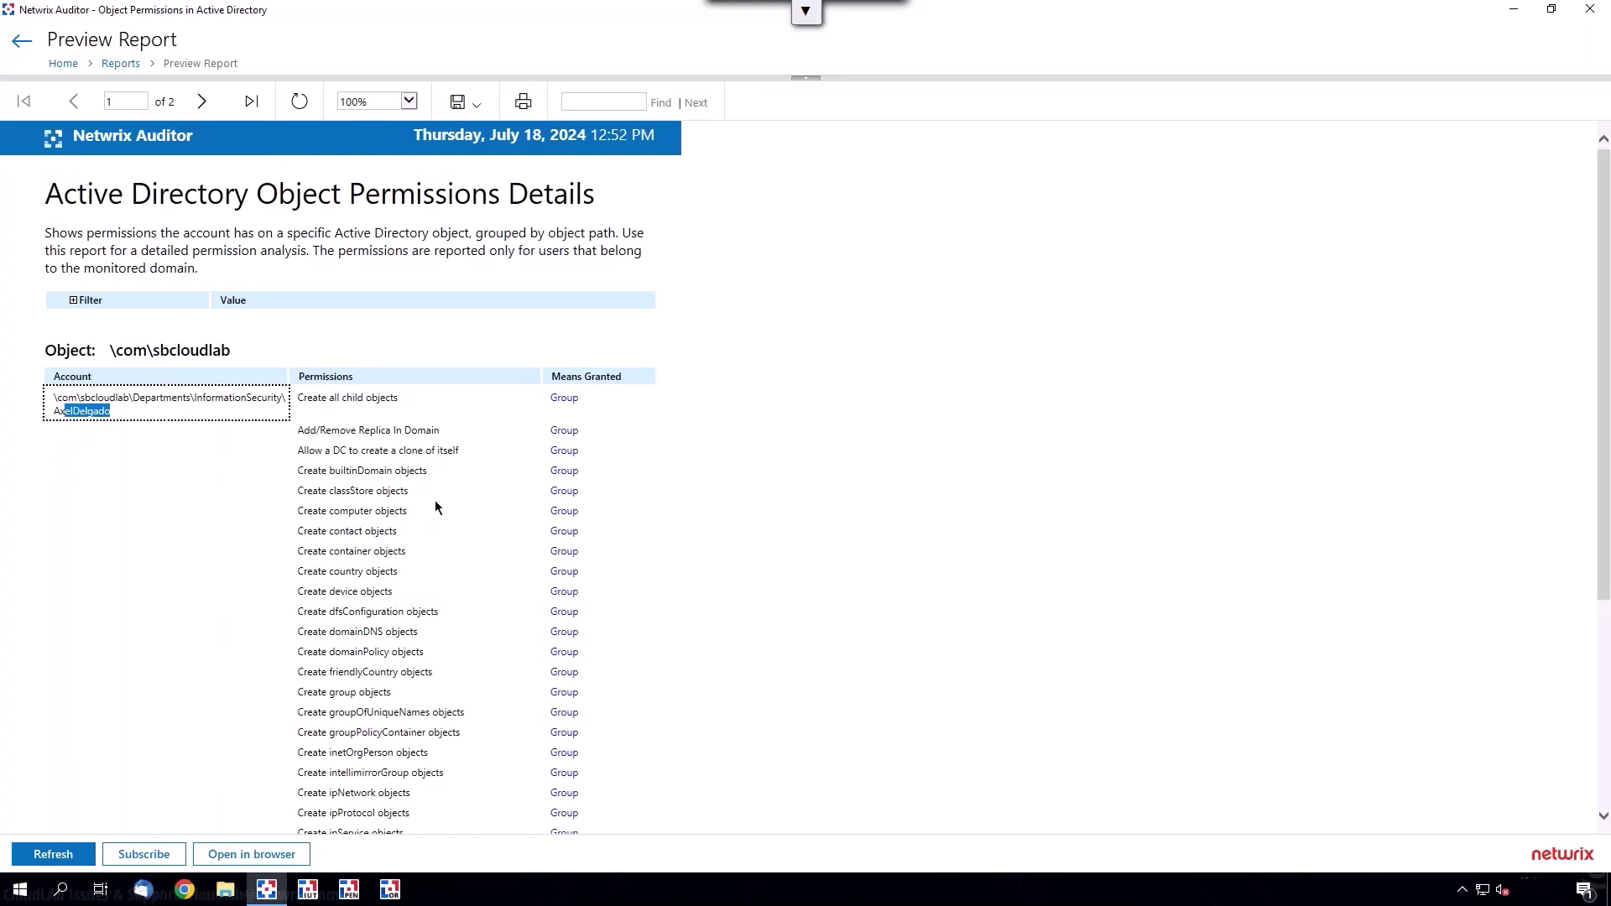
scroll(435, 500, "down", 3)
scroll(435, 503, "up", 3)
Step: Open the group membership behind the account's Create all child objects permission and copy the group name InformationSecurity
left_click(570, 401)
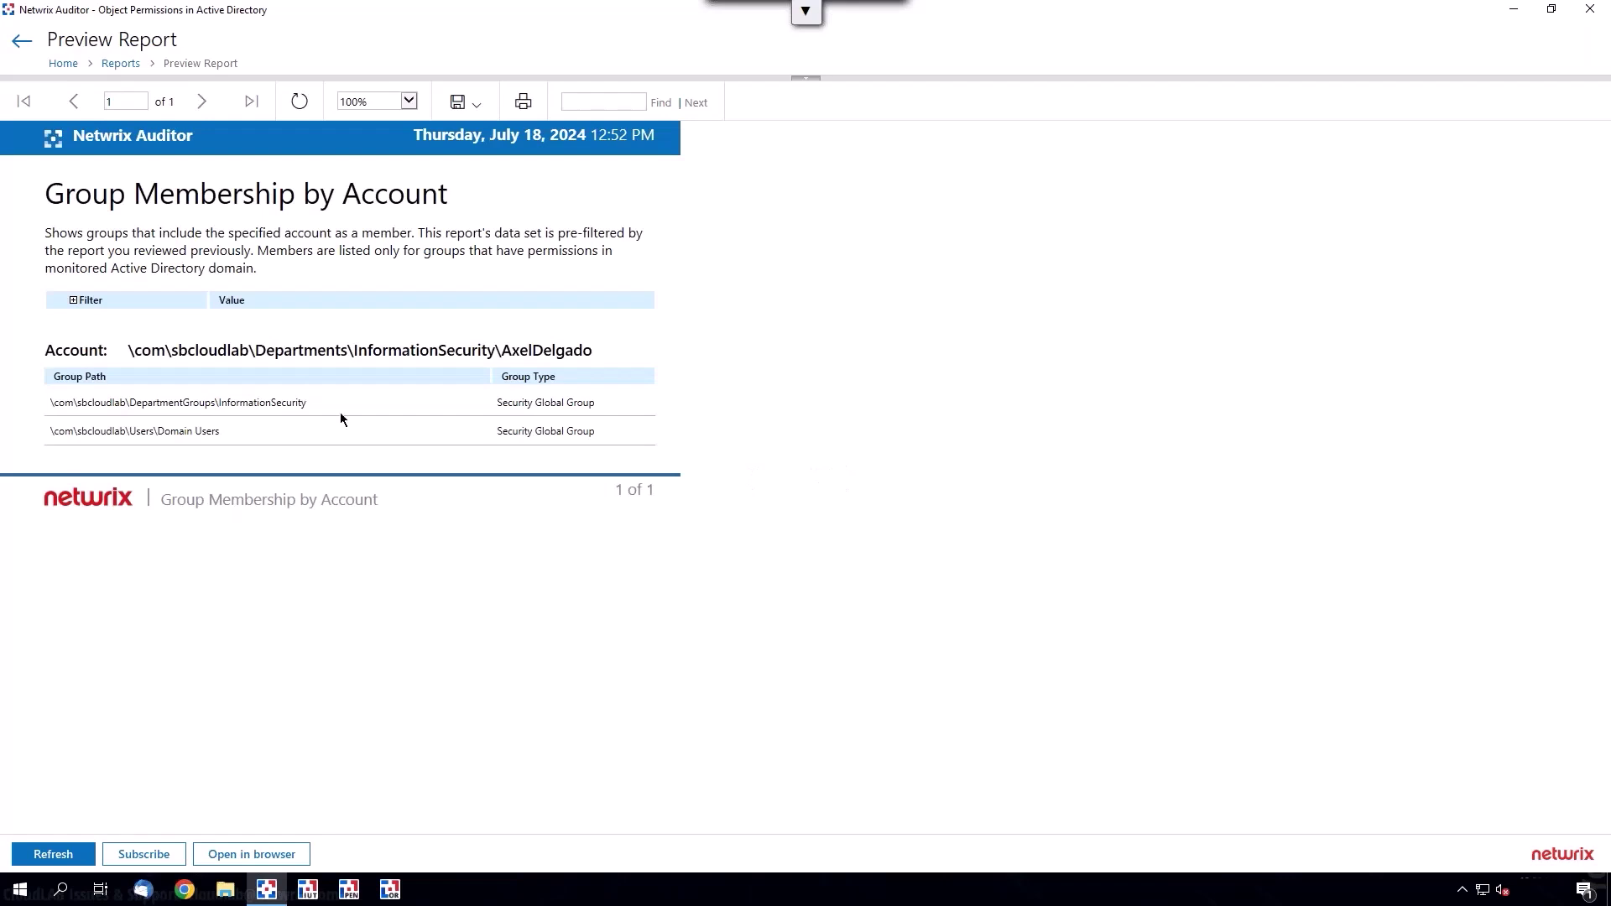
left_click(228, 417)
double_click(223, 406)
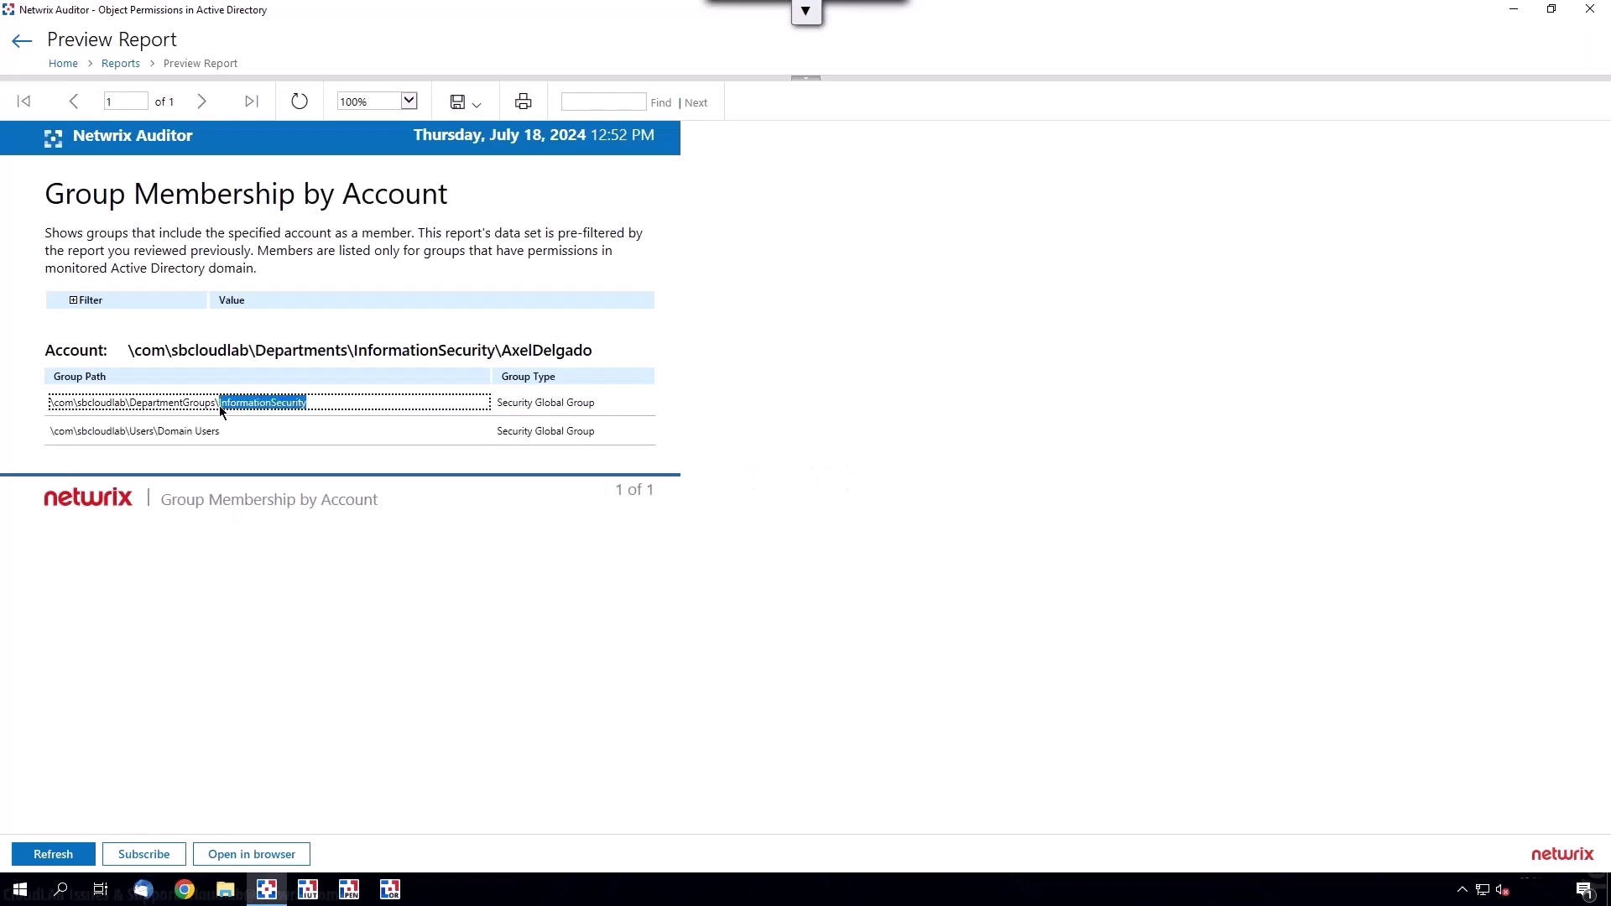
right_click(239, 402)
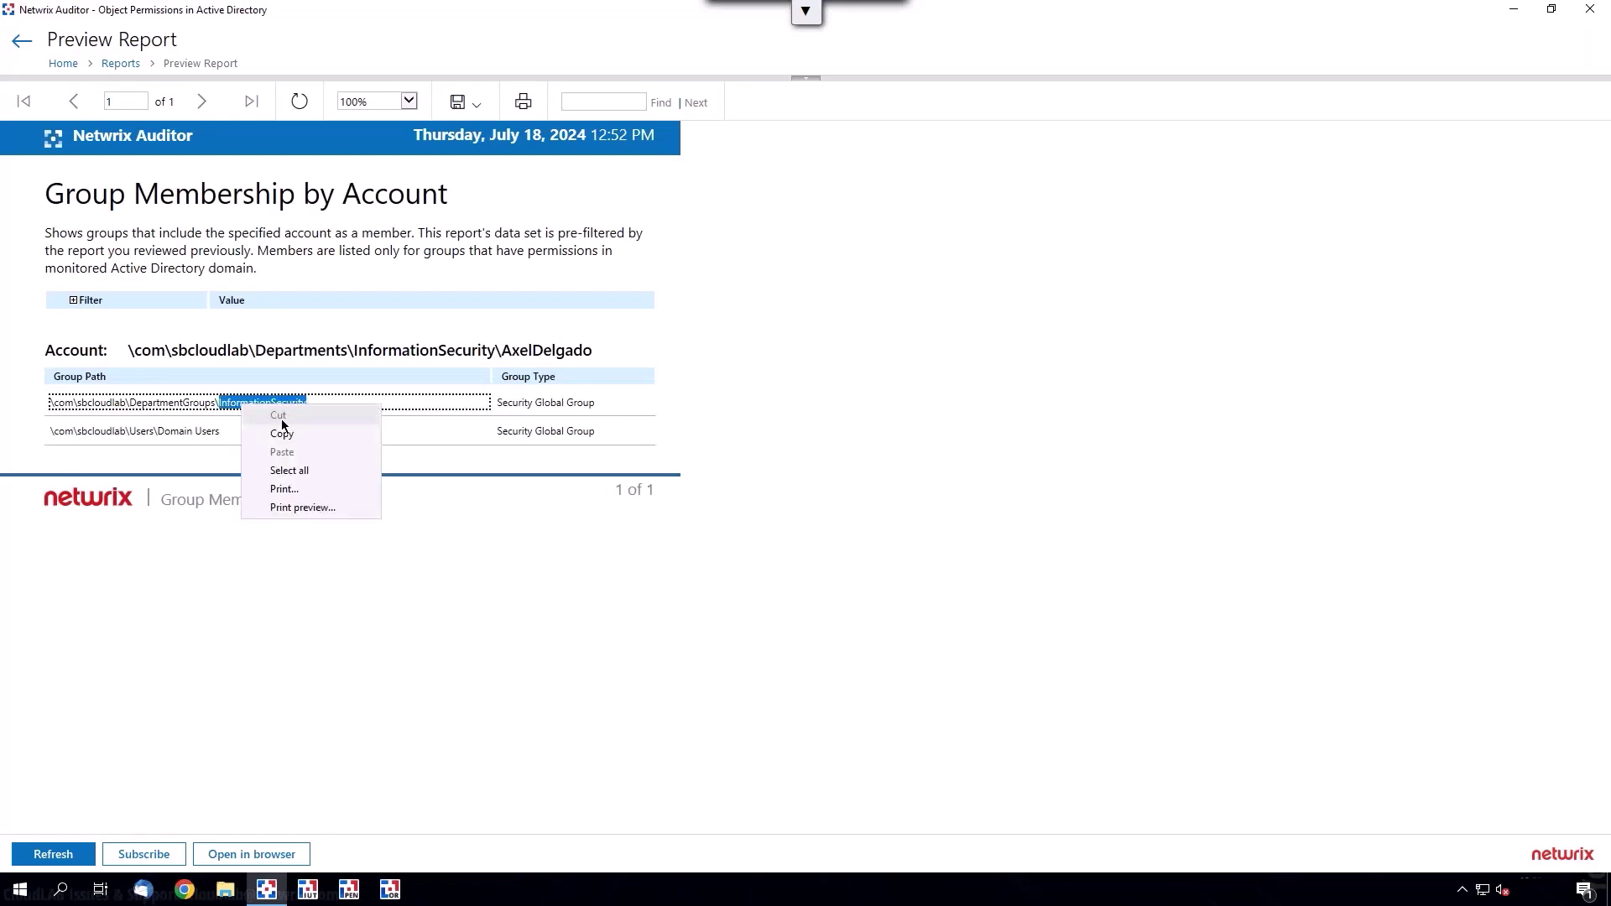
left_click(284, 430)
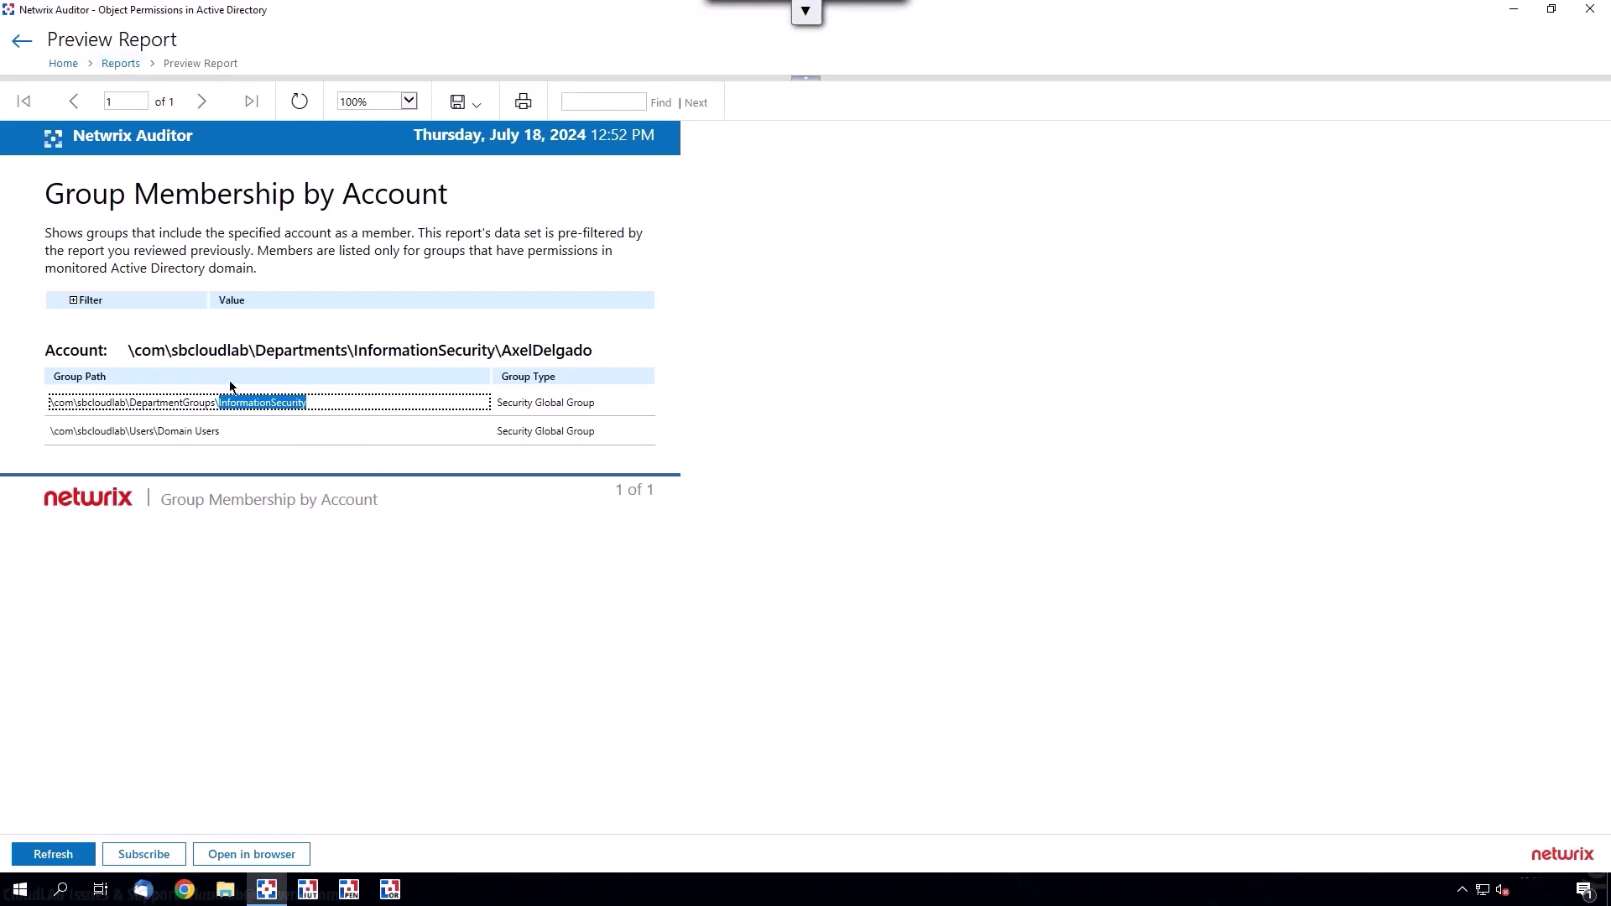
Step: Open the Effective Group Membership report from the report list and review the Domain Admins members
left_click(126, 63)
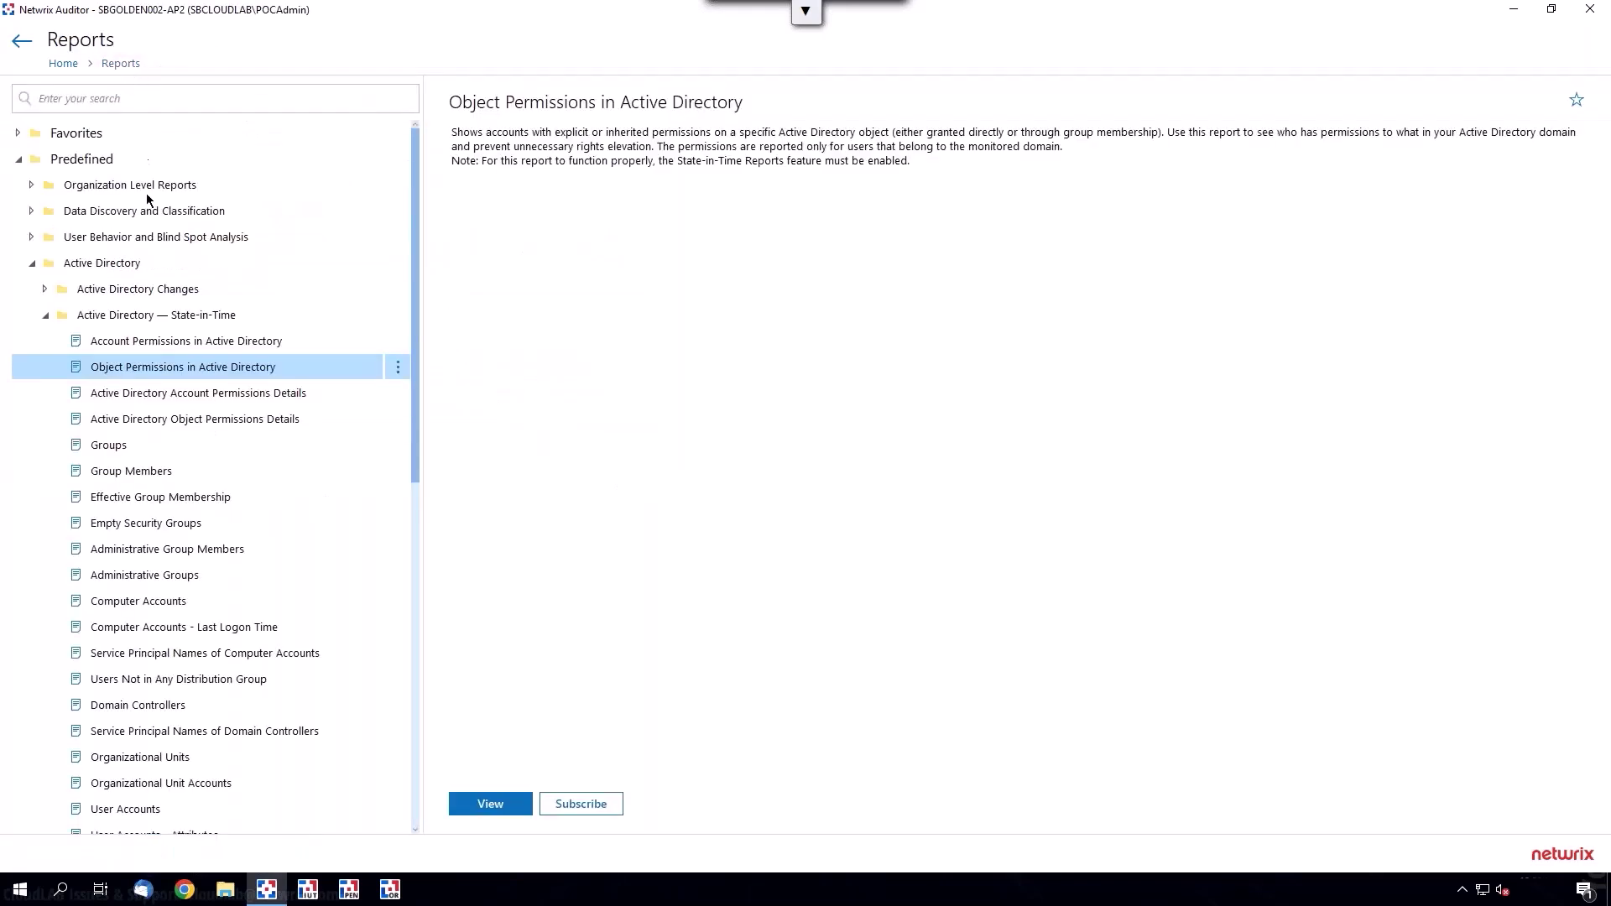
double_click(181, 499)
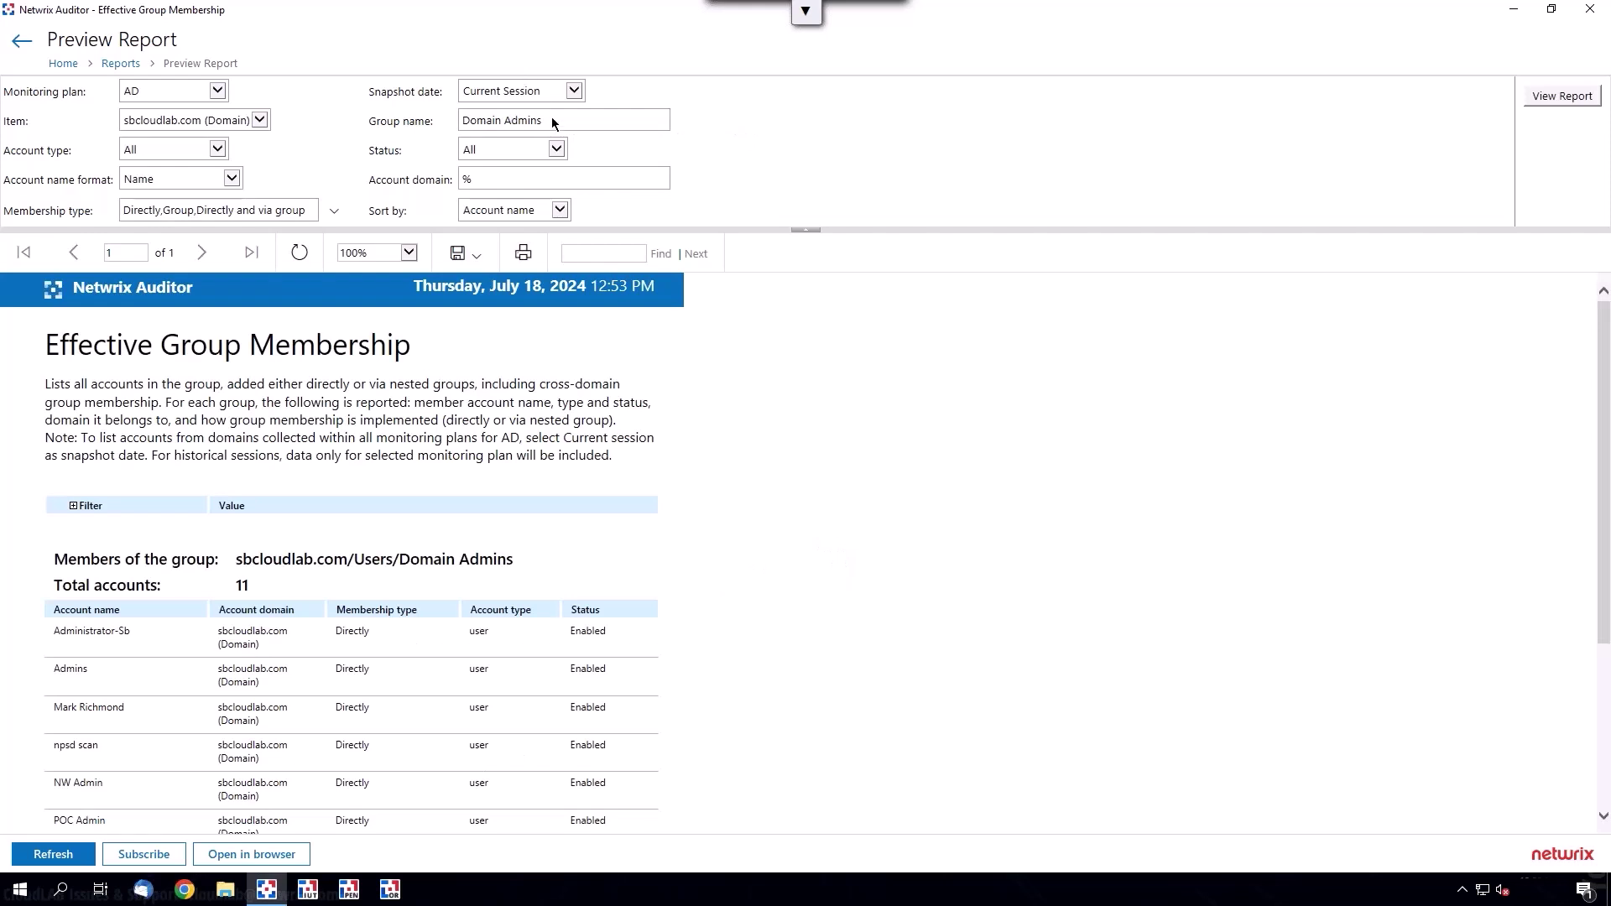
scroll(352, 545, "down", 3)
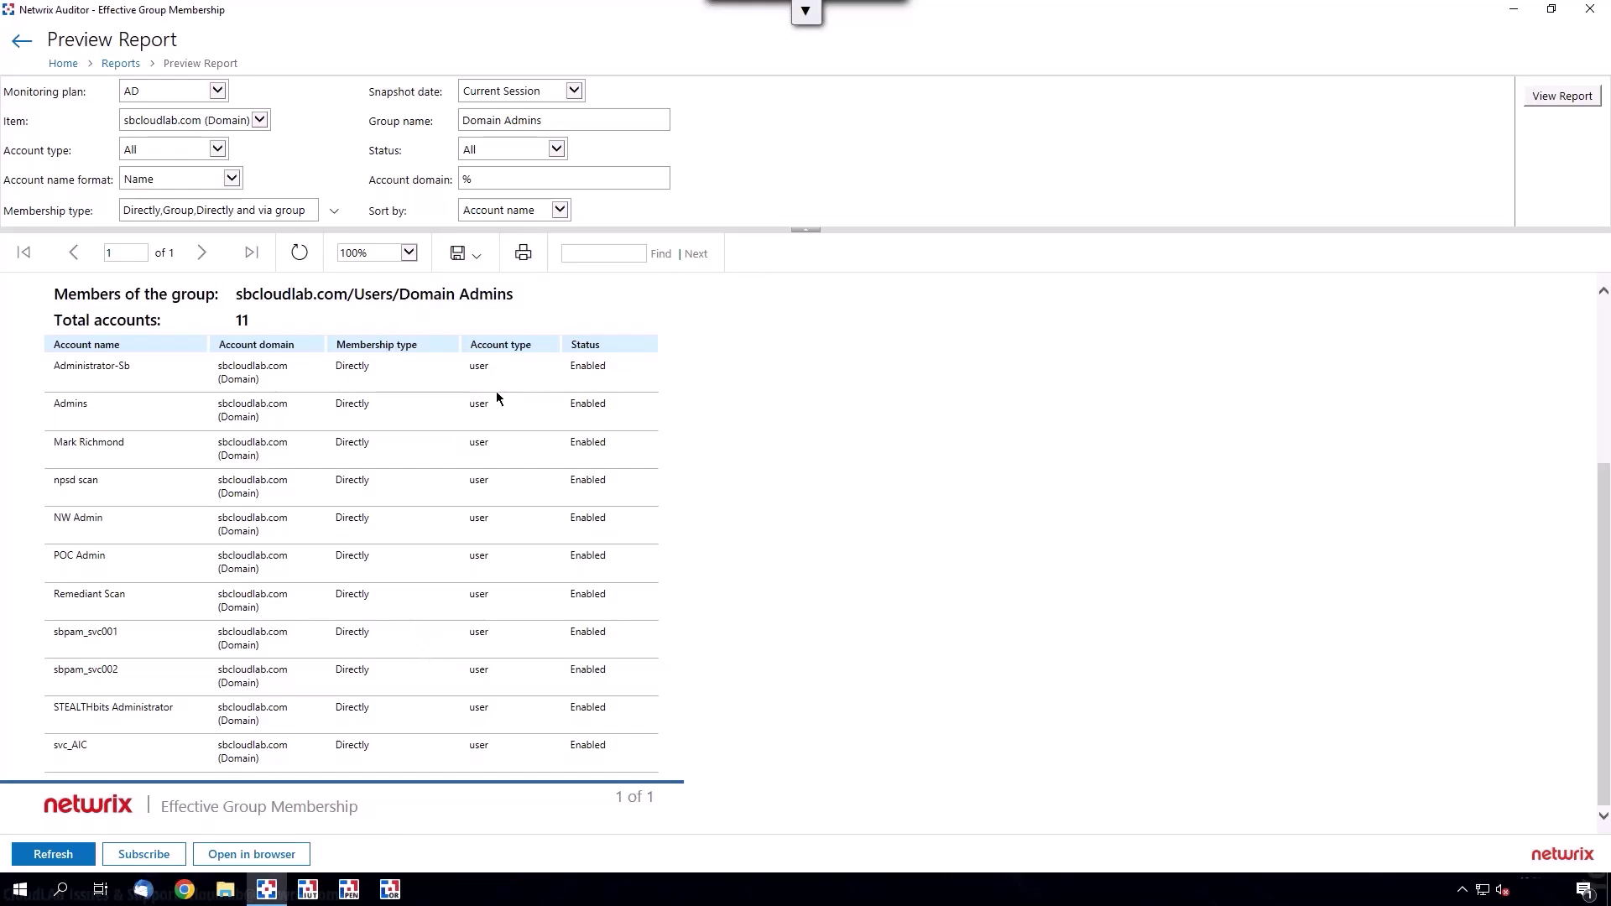
Step: Select the existing text of the Group name filter in the Effective Group Membership report
left_click_drag(572, 118, 464, 123)
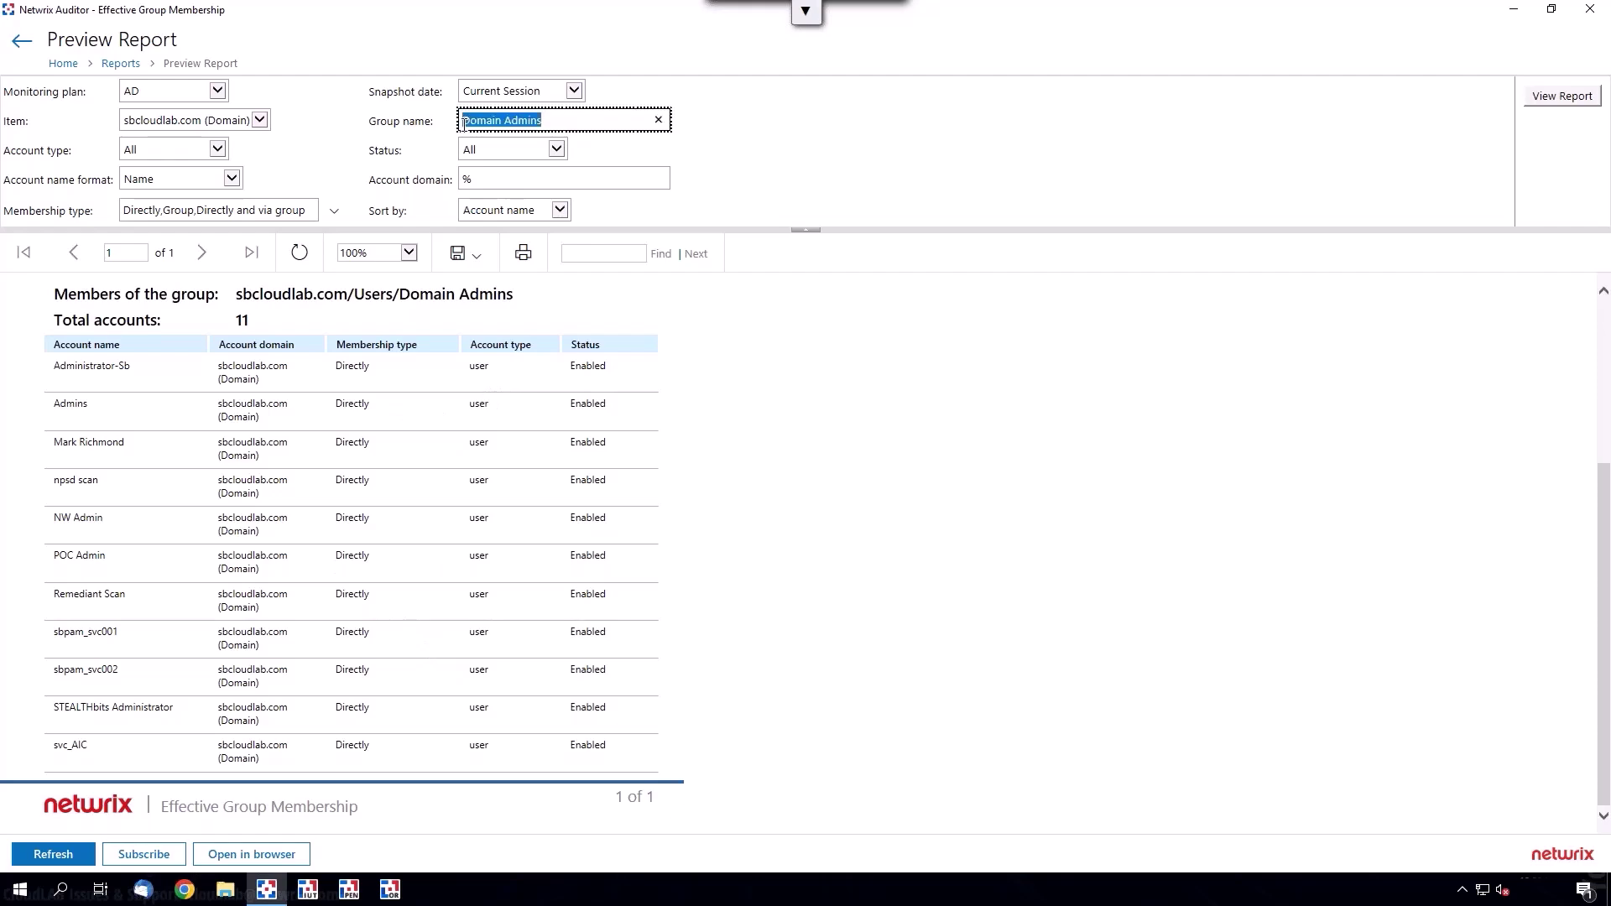